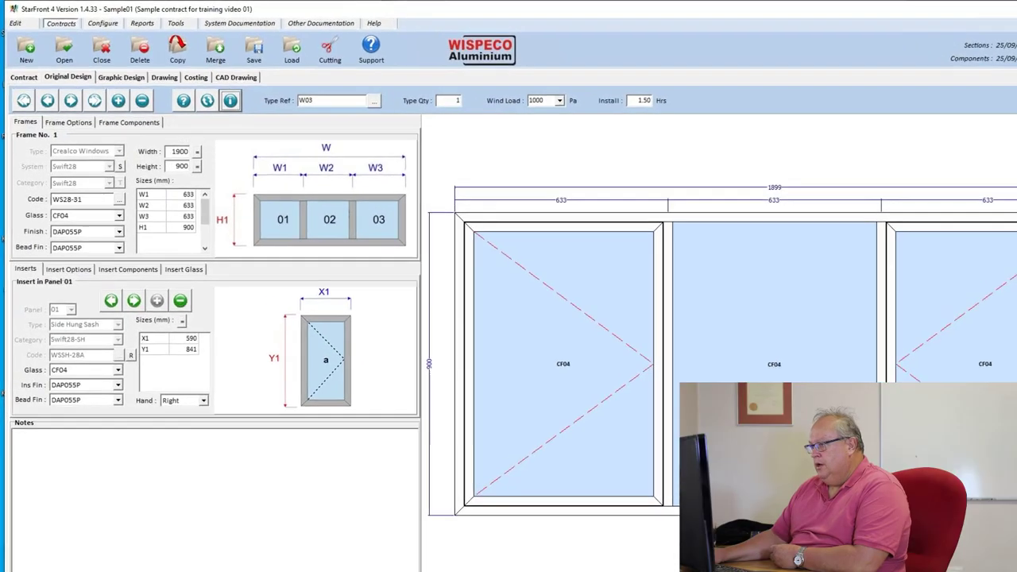
# Switch the ribbon to the Reports tab to show the report options for Sample01.
pyautogui.hotkey('alt', 'r')
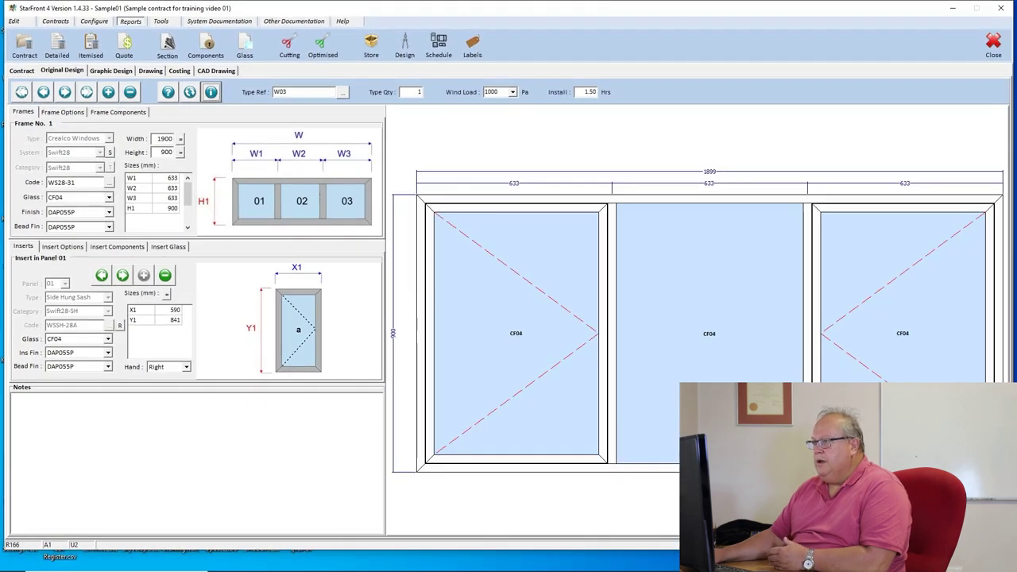
# Generate the Cutting List report for Type Reference W03.
pyautogui.click(290, 45)
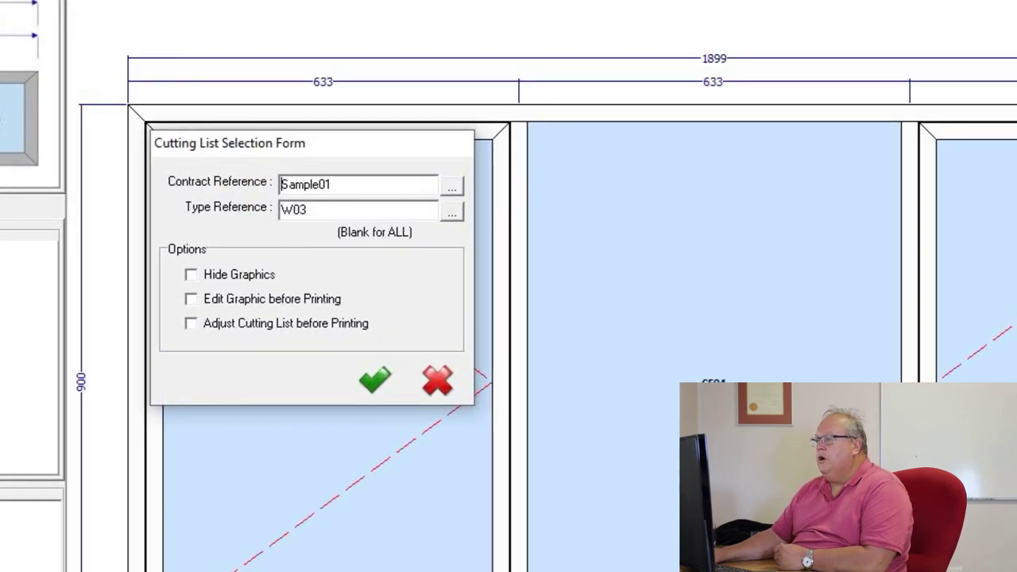
pyautogui.press('Tab')
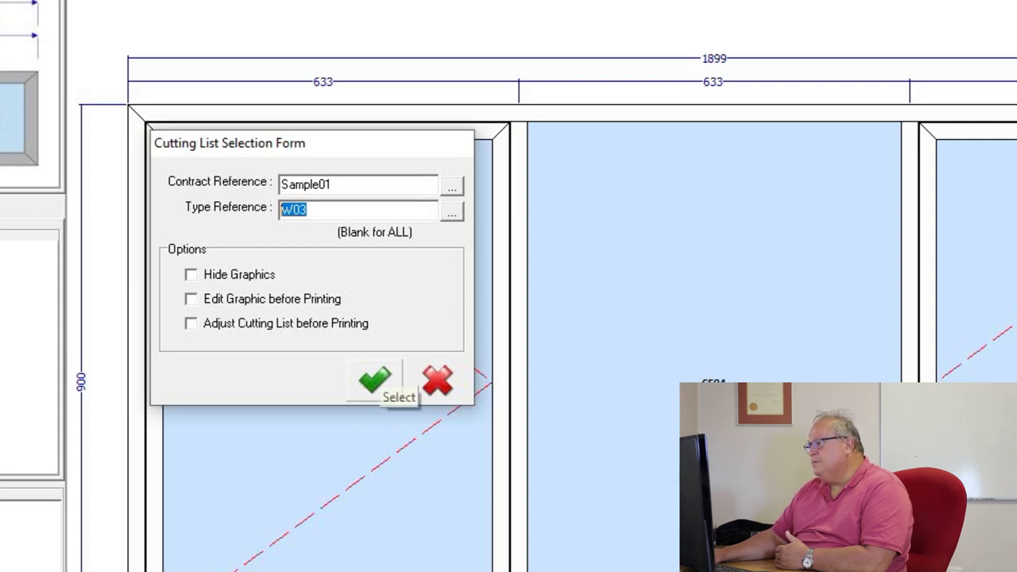
pyautogui.click(374, 380)
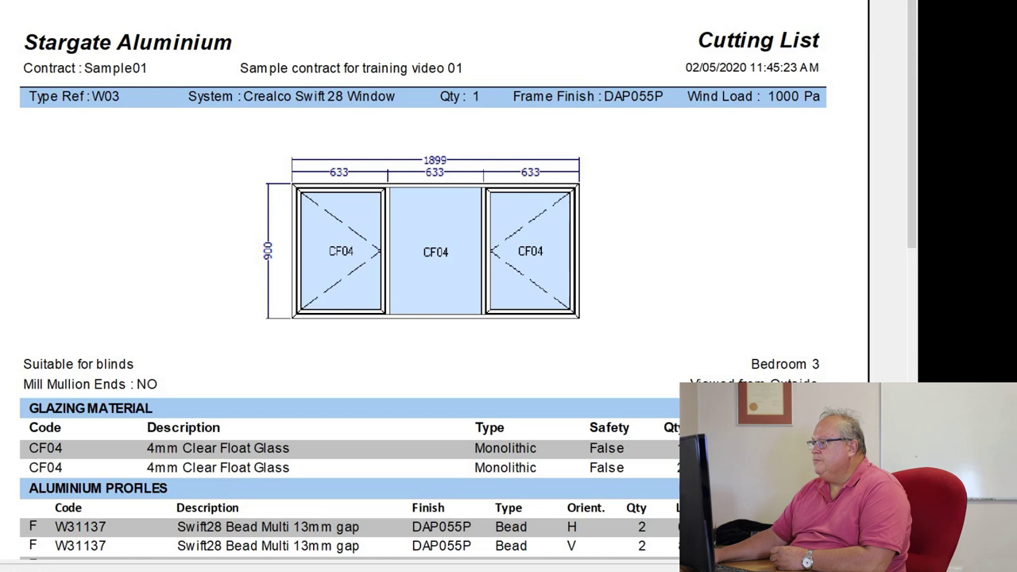
# Scroll the W03 cutting list preview down towards the glazing and aluminium profiles.
pyautogui.scroll(-1, 429, 318)
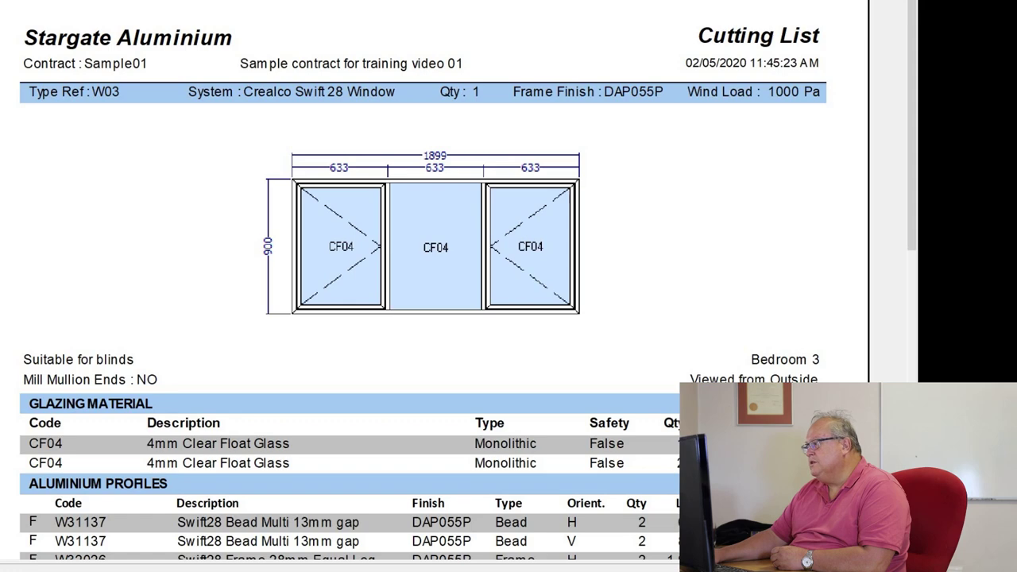
pyautogui.scroll(-1, 421, 318)
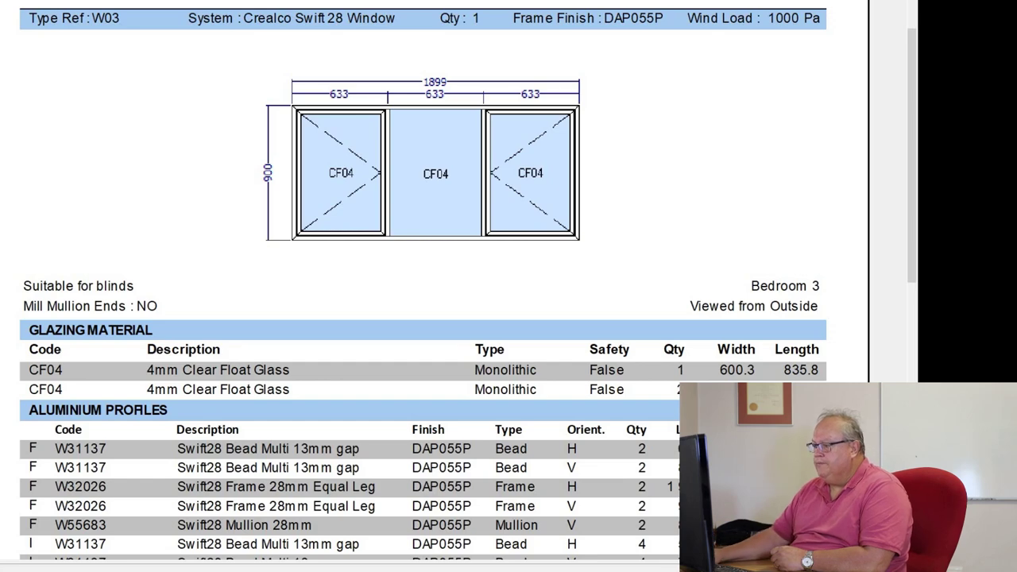
pyautogui.scroll(-2, 468, 280)
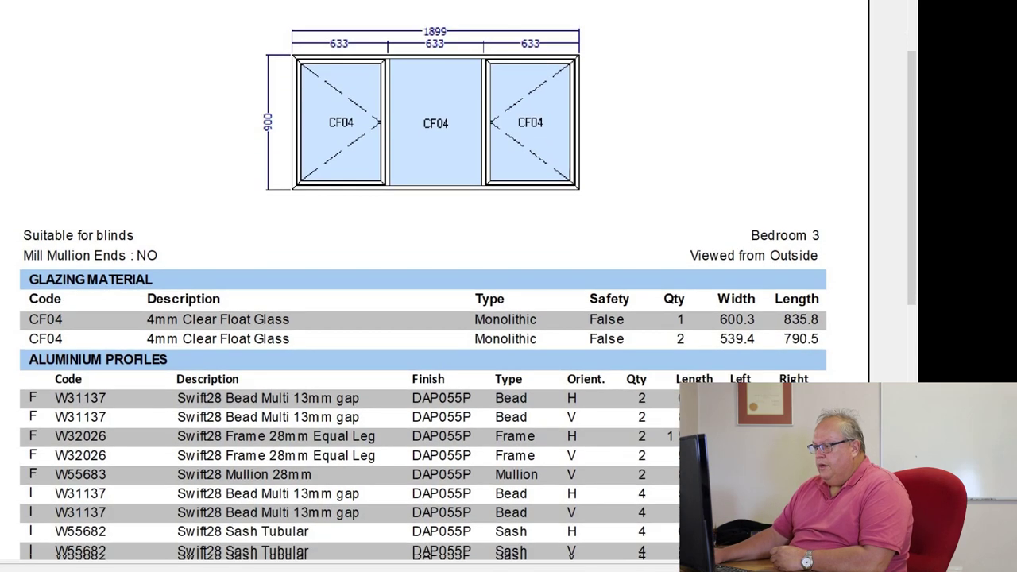
pyautogui.scroll(-1, 468, 281)
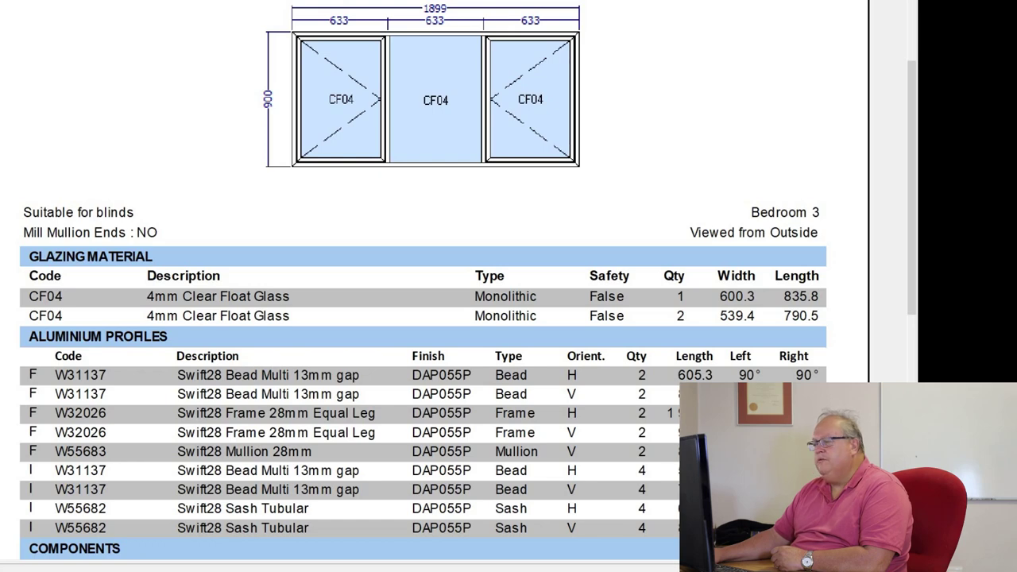
pyautogui.scroll(-1, 429, 286)
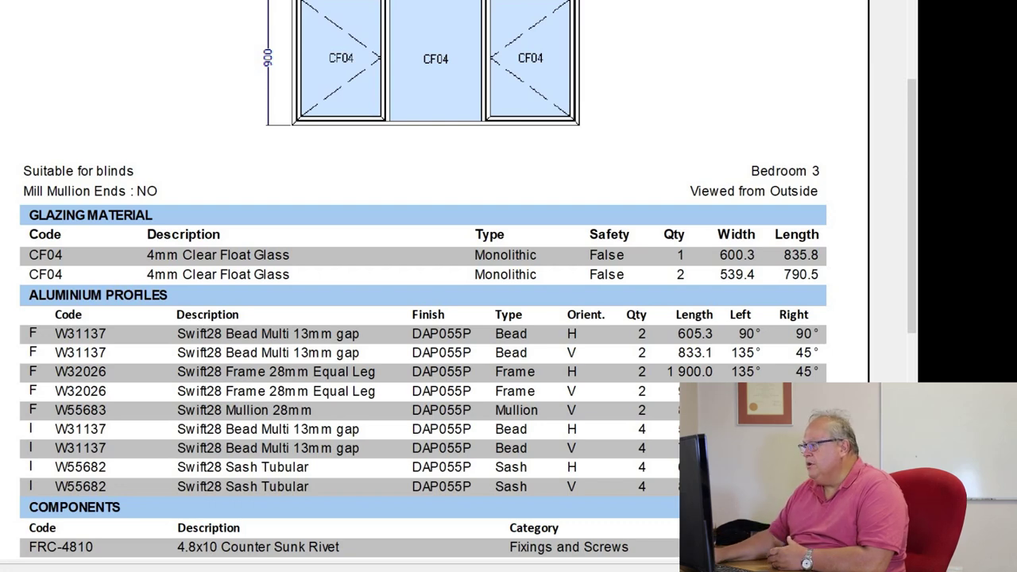
pyautogui.scroll(-1, 429, 318)
# Scroll down to the Swift28 Sash Tubular profiles and Crealco Wedgeless PT handle components.
pyautogui.scroll(-2, 429, 318)
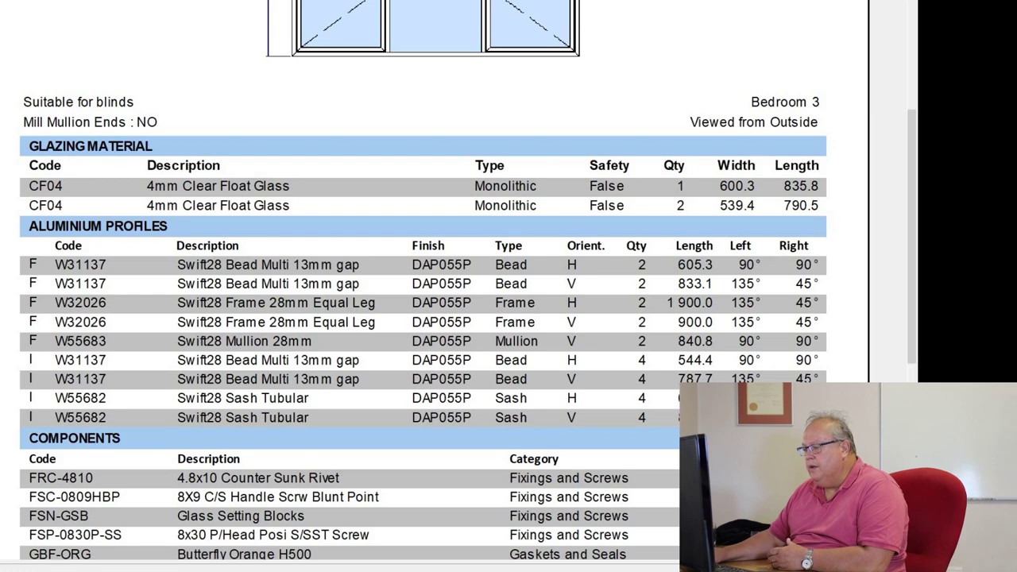
pyautogui.scroll(-3, 429, 318)
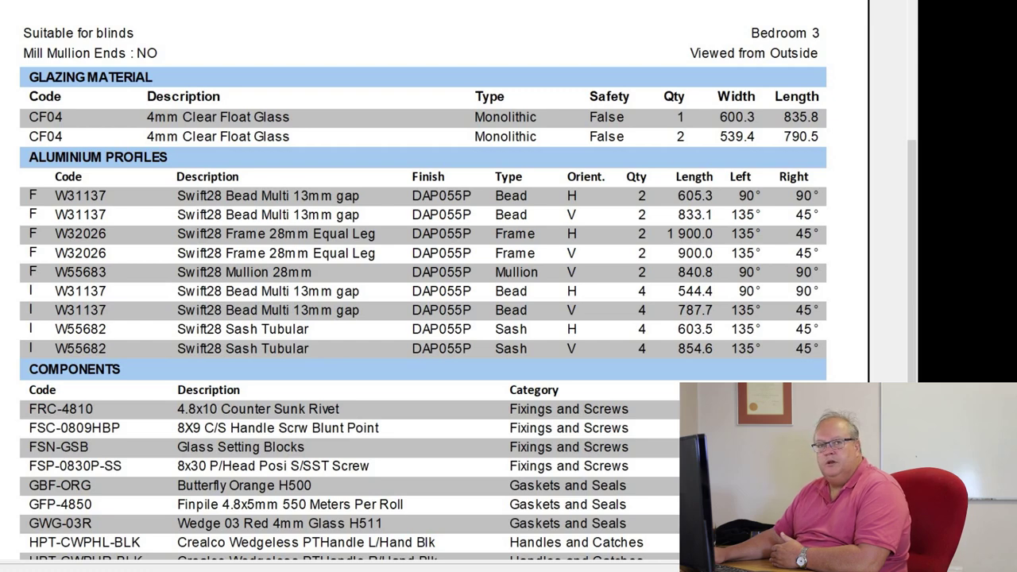
# Scroll to the end of the Components table, down to the STF-SH400S-304 stays.
pyautogui.scroll(-3, 421, 286)
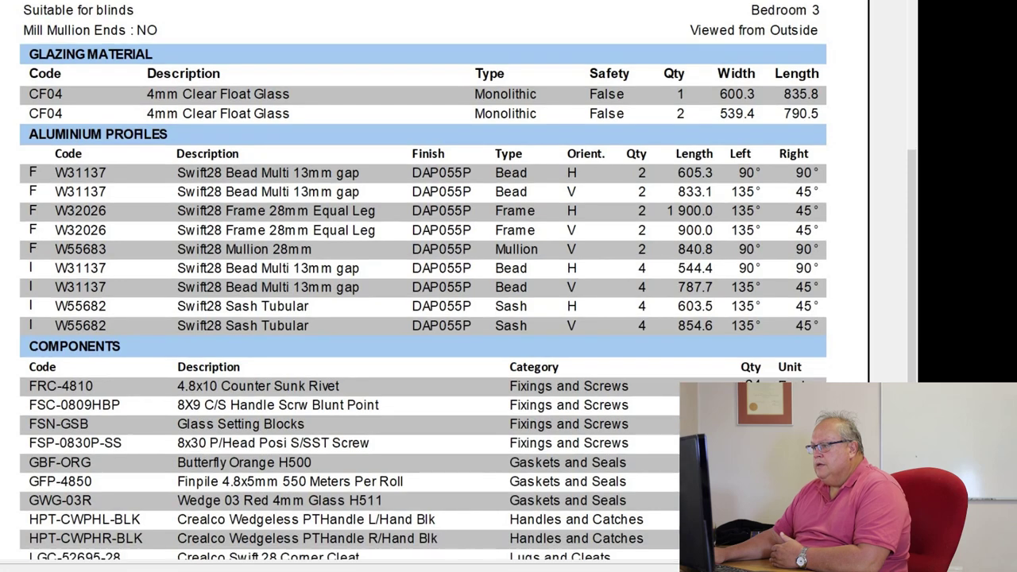
pyautogui.scroll(-4, 422, 286)
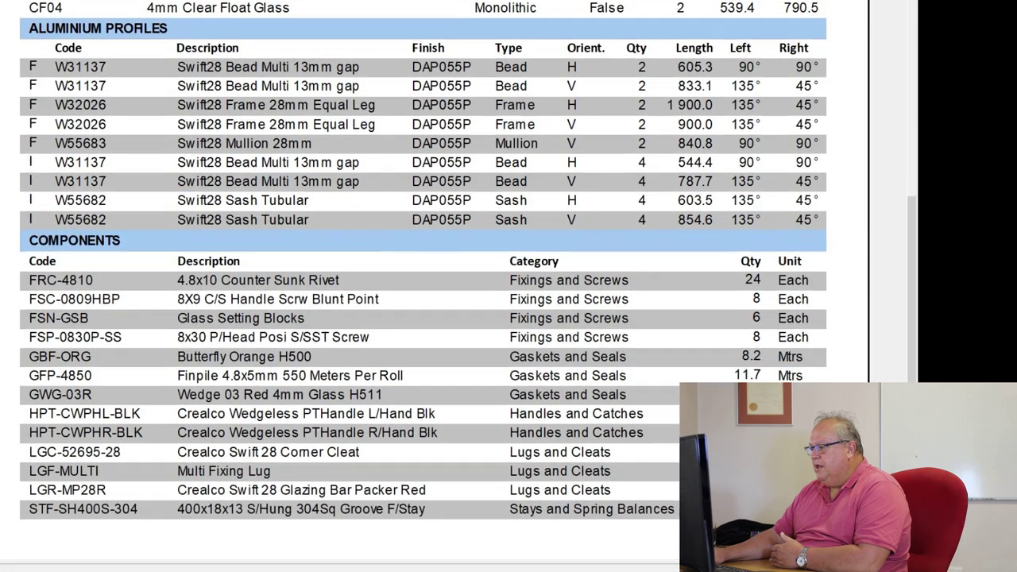
pyautogui.scroll(-1, 422, 286)
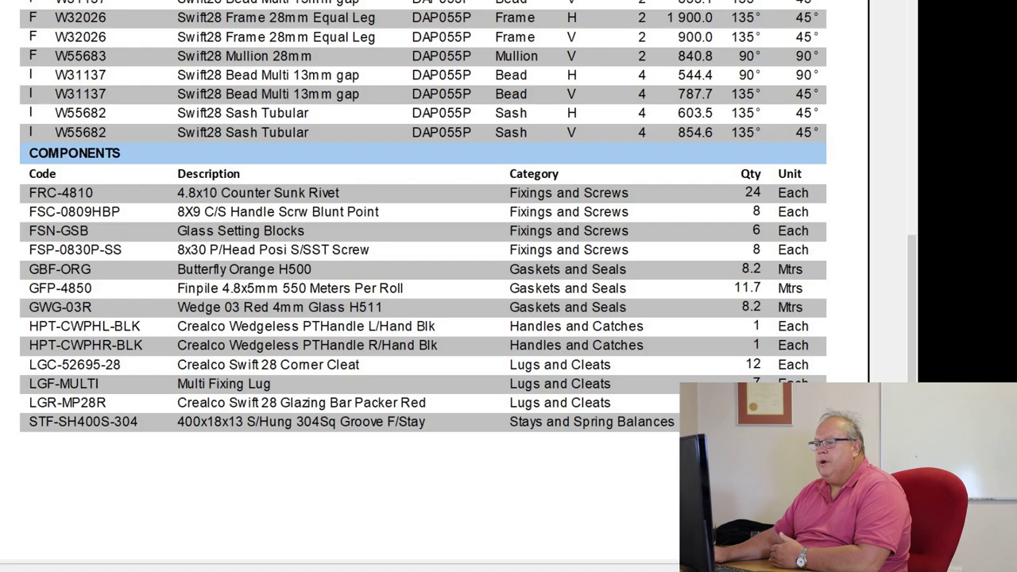
pyautogui.scroll(-1, 421, 286)
pyautogui.scroll(-3, 422, 286)
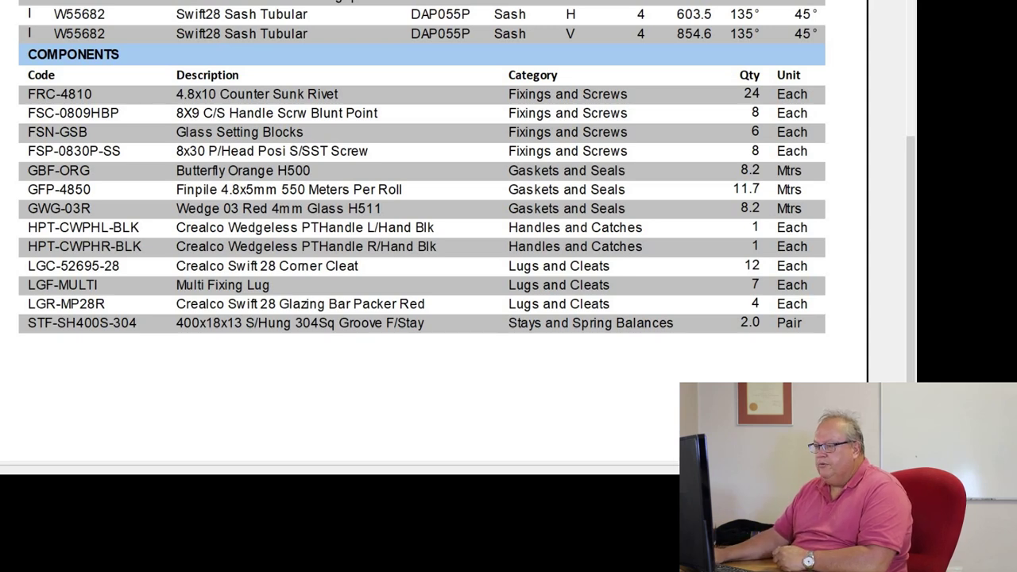
# Scroll to the report footer, then back up to the W03 header and drawing.
pyautogui.scroll(-1, 422, 231)
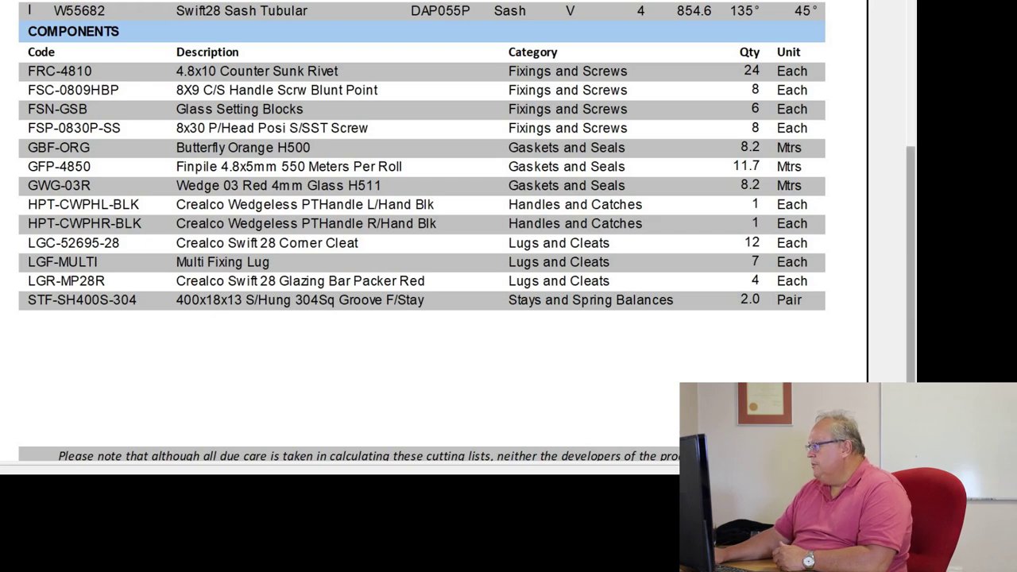
pyautogui.scroll(-3, 912, 262)
pyautogui.scroll(10, 453, 239)
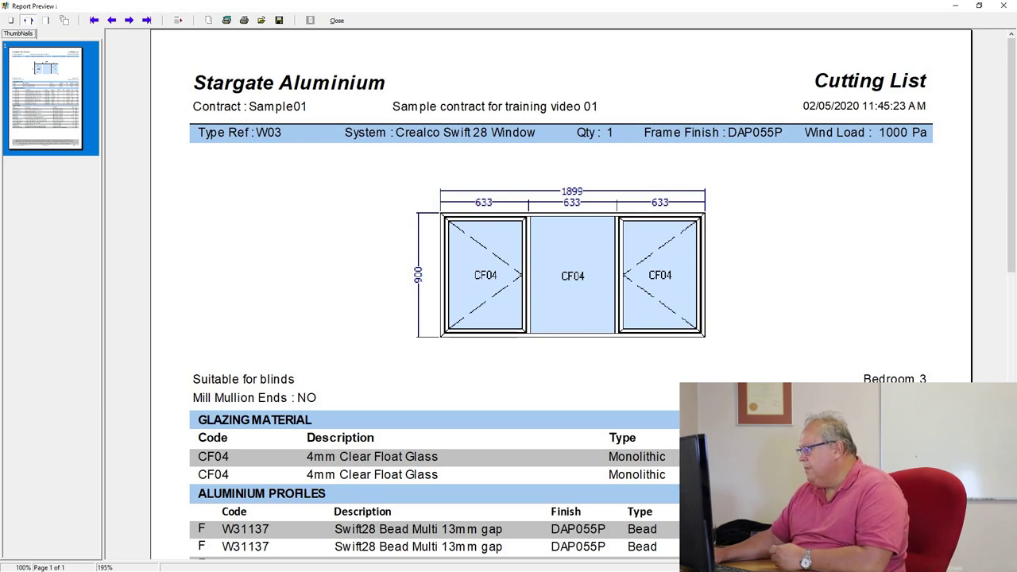
# Scroll past the gasket and finpile entries to the disclaimer and copyright footer.
pyautogui.scroll(-10, 561, 294)
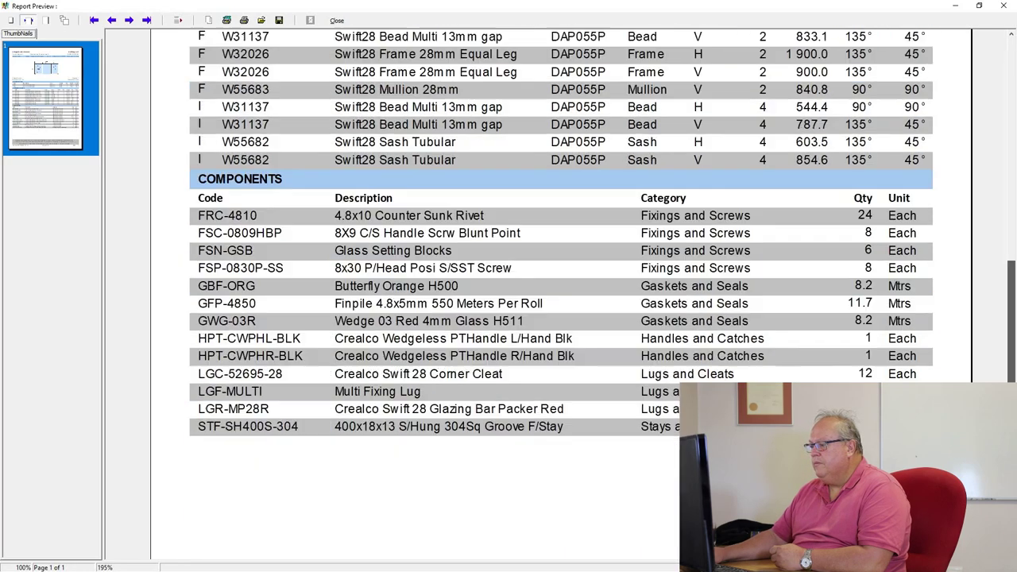
pyautogui.scroll(-3, 561, 294)
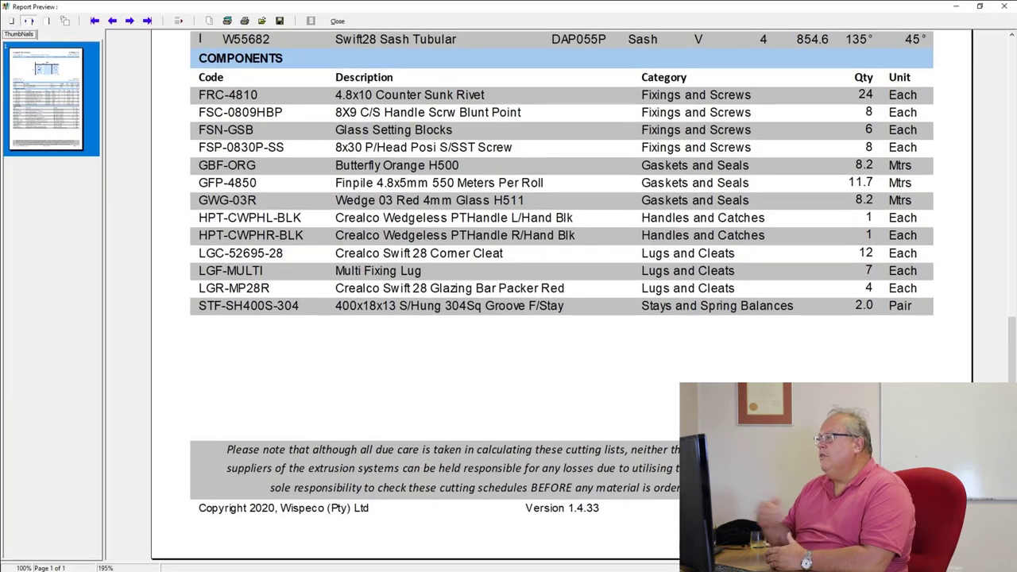
# Scroll up and down through the W03 cutting list to review its sections.
pyautogui.scroll(3, 561, 294)
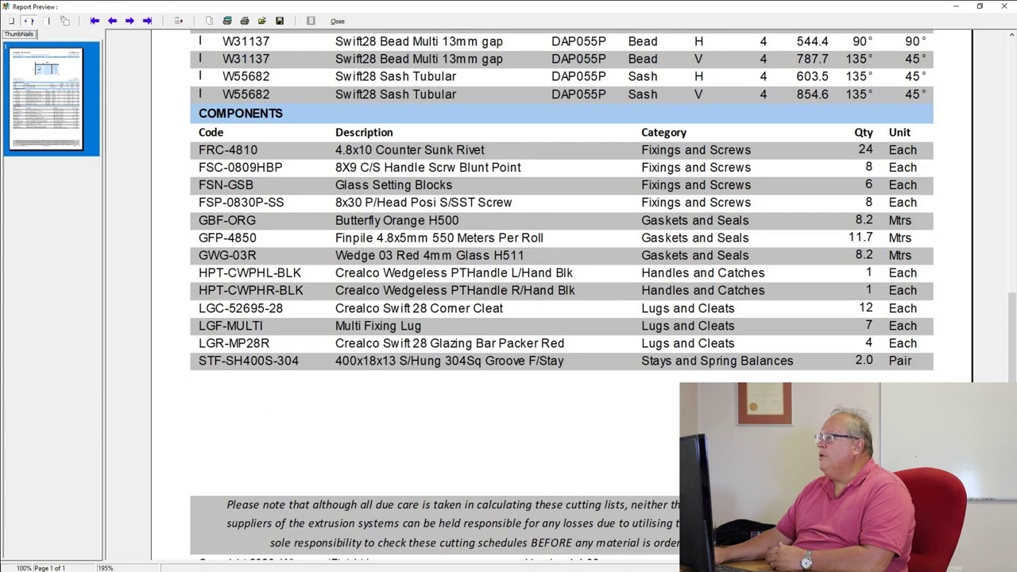
pyautogui.scroll(5, 561, 294)
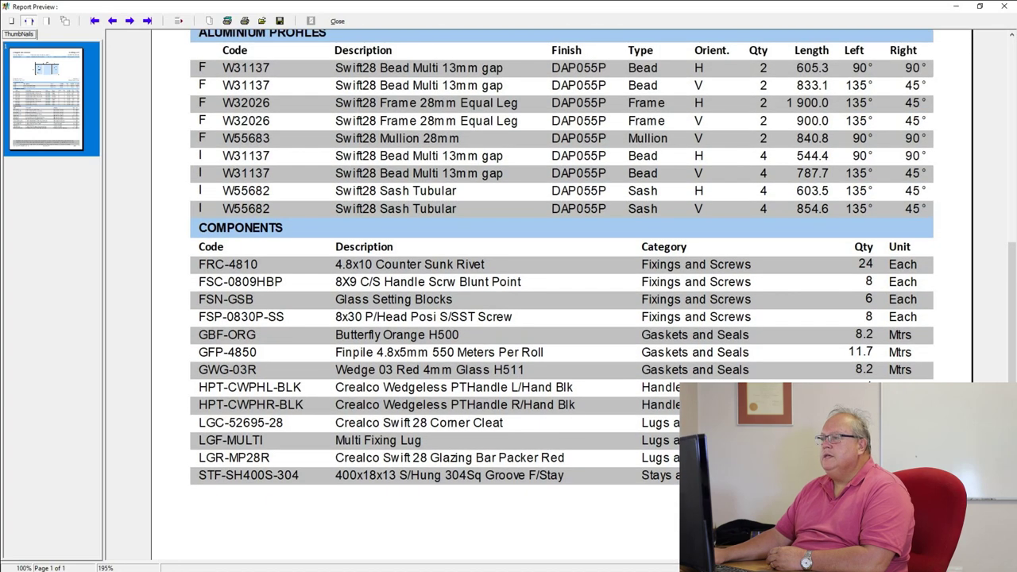
pyautogui.scroll(4, 561, 294)
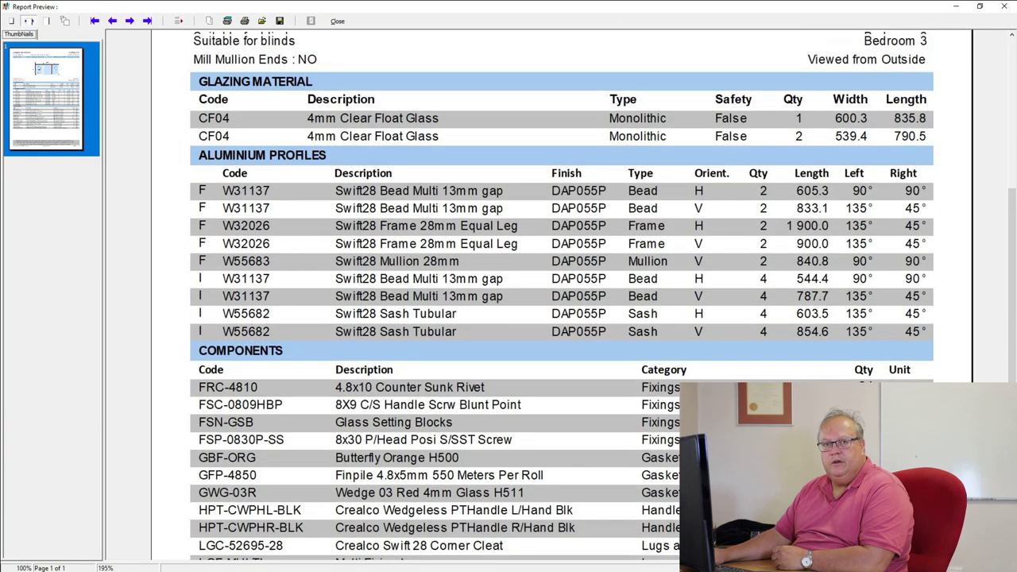
pyautogui.scroll(6, 561, 294)
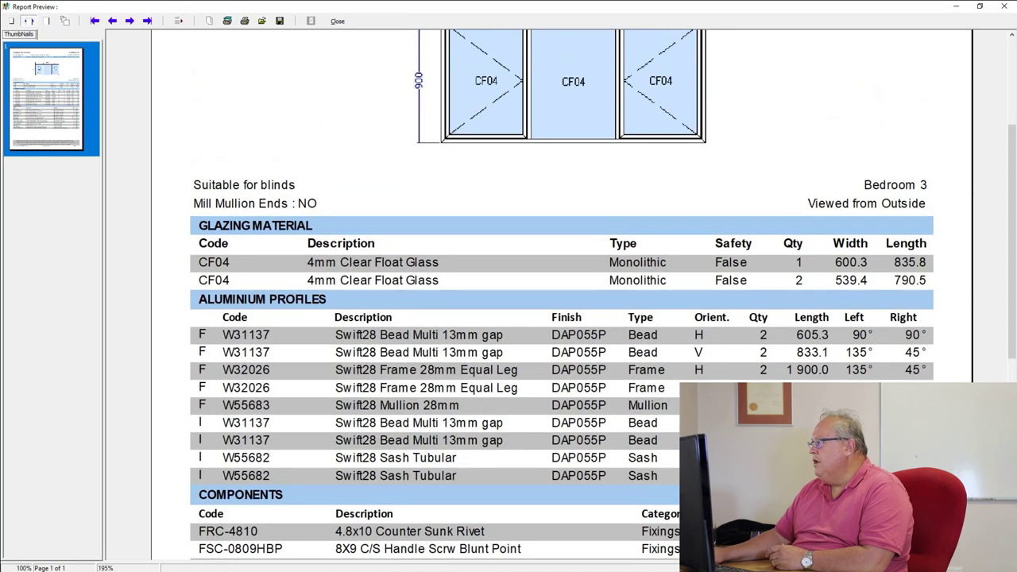
pyautogui.scroll(-15, 561, 294)
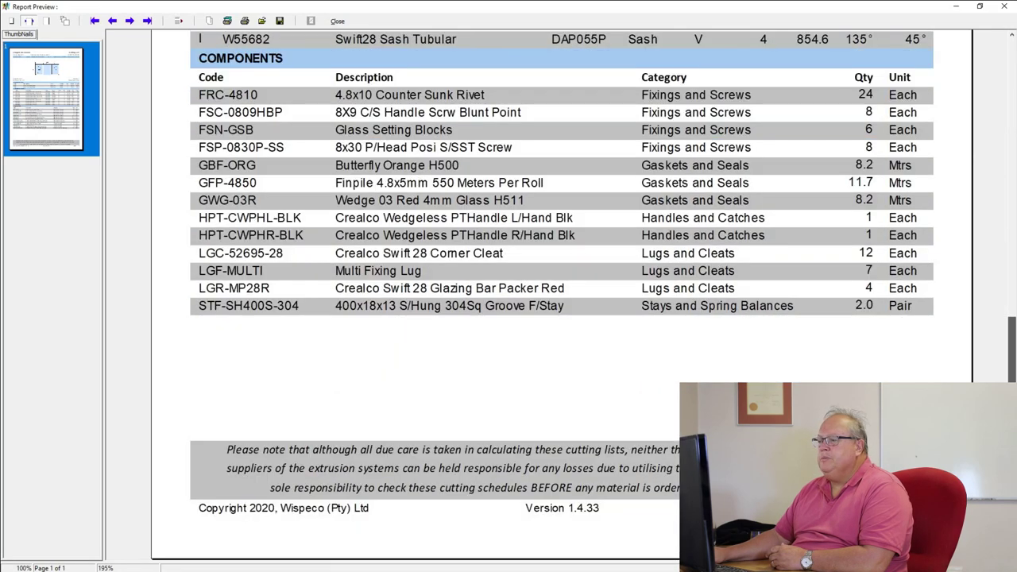
pyautogui.scroll(20, 561, 294)
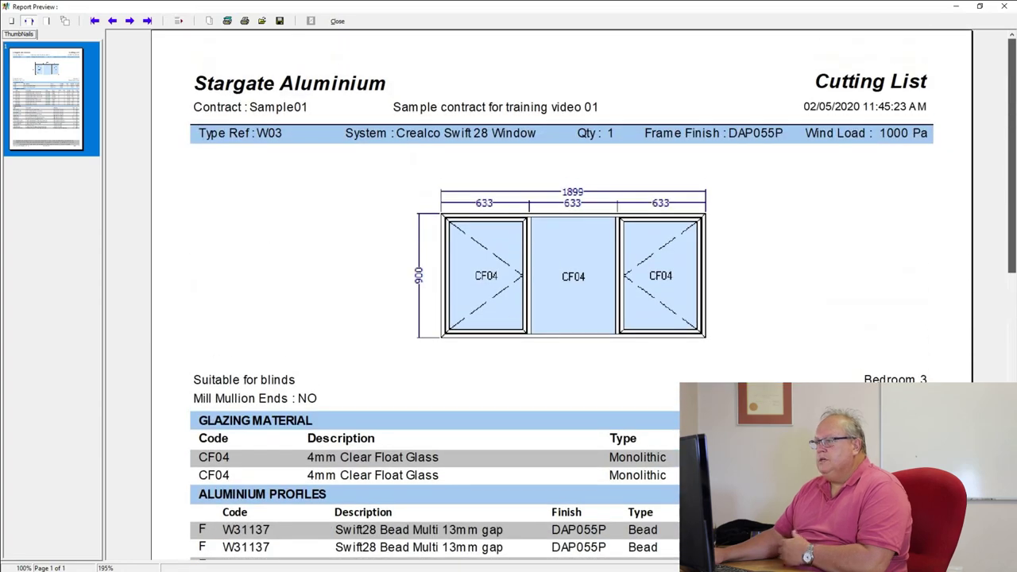
pyautogui.scroll(-10, 561, 294)
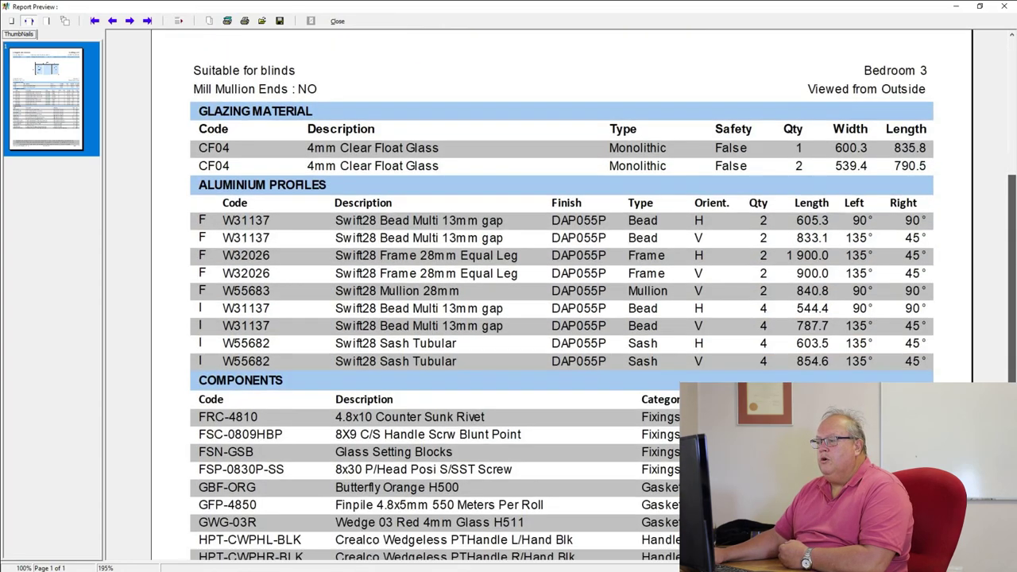
pyautogui.scroll(-1, 561, 294)
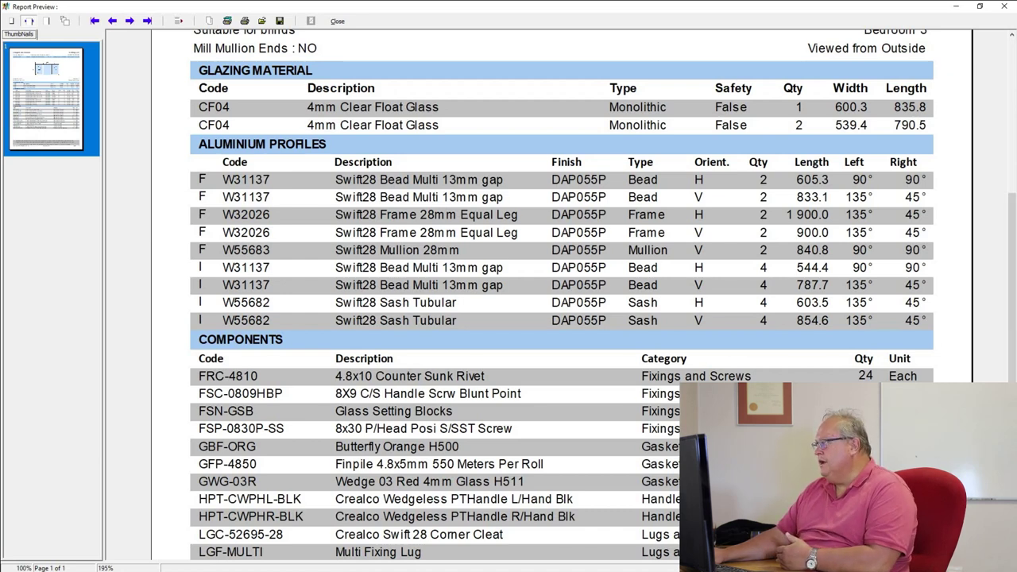
# Return to the top of the report and close the cutting list preview.
pyautogui.scroll(2, 556, 295)
pyautogui.scroll(2, 556, 295)
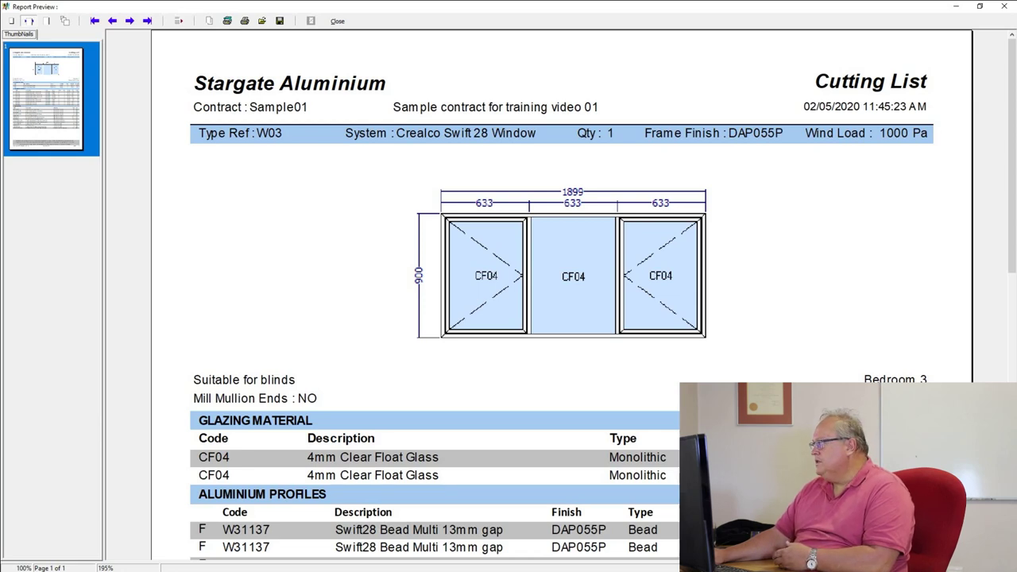
pyautogui.scroll(-10, 557, 286)
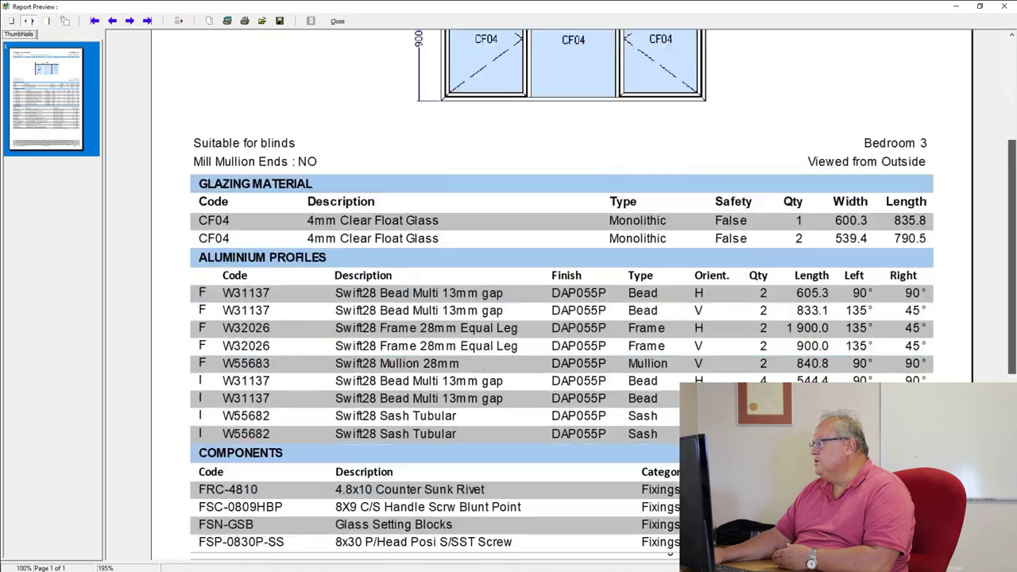
pyautogui.scroll(5, 557, 286)
pyautogui.scroll(4, 557, 286)
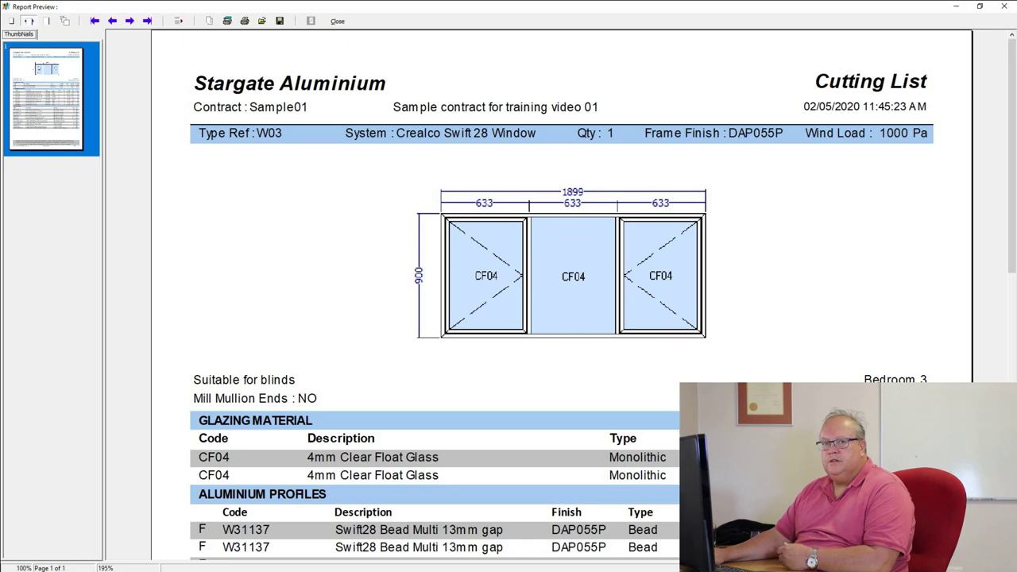
pyautogui.click(337, 21)
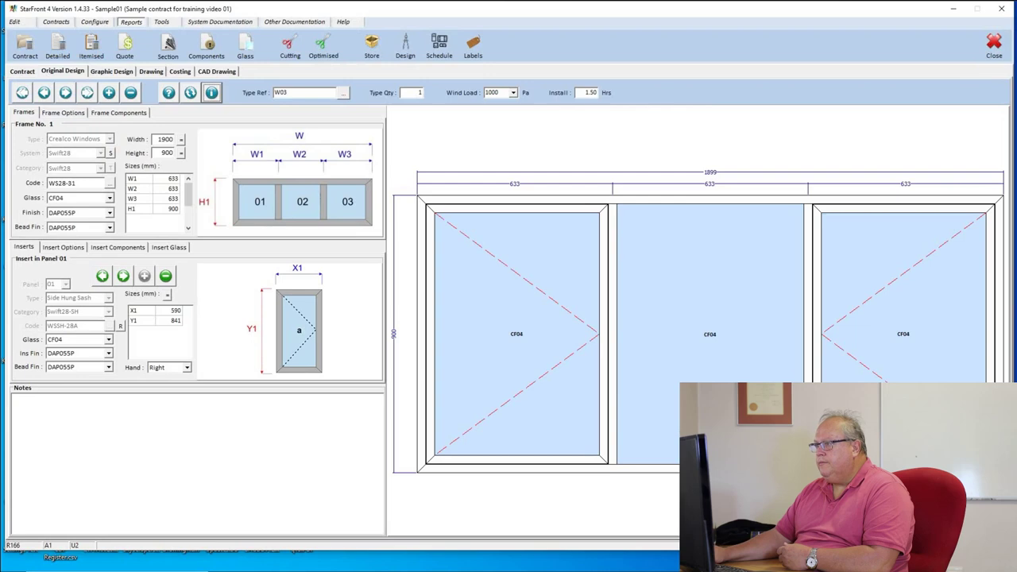
# Generate a compact Optimised Cutting List covering all types in Sample01.
pyautogui.click(323, 46)
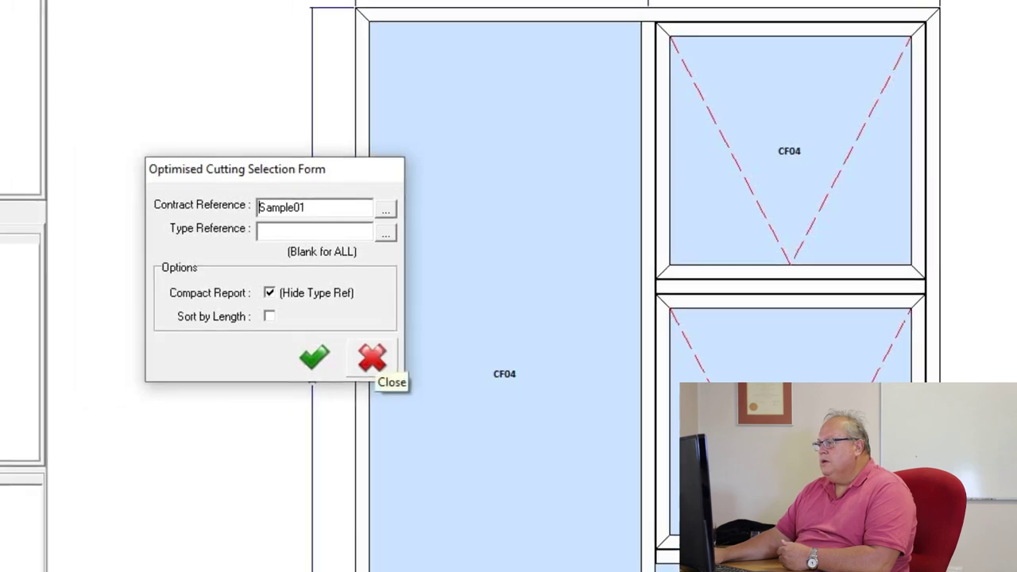
pyautogui.click(340, 363)
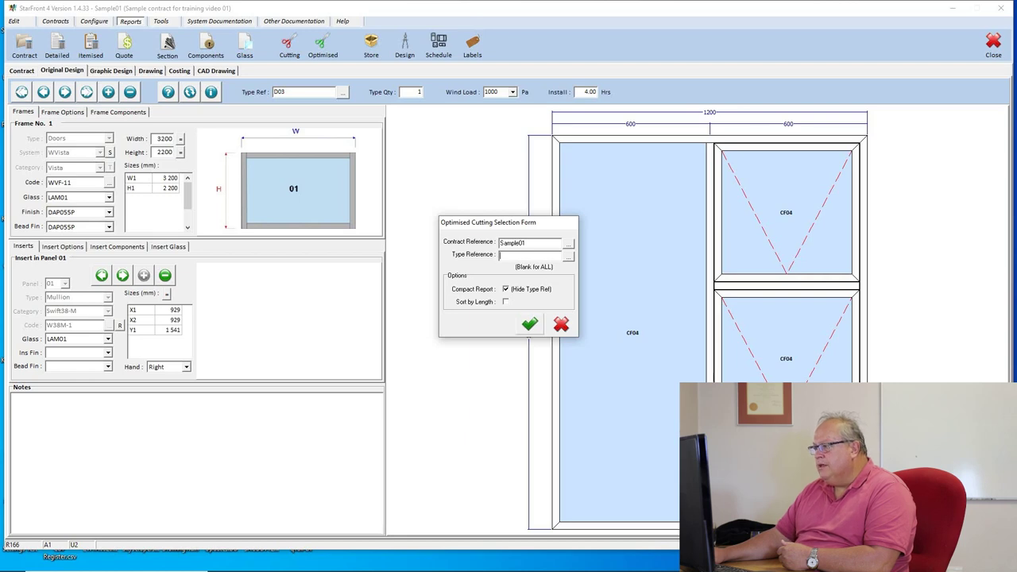
pyautogui.click(529, 324)
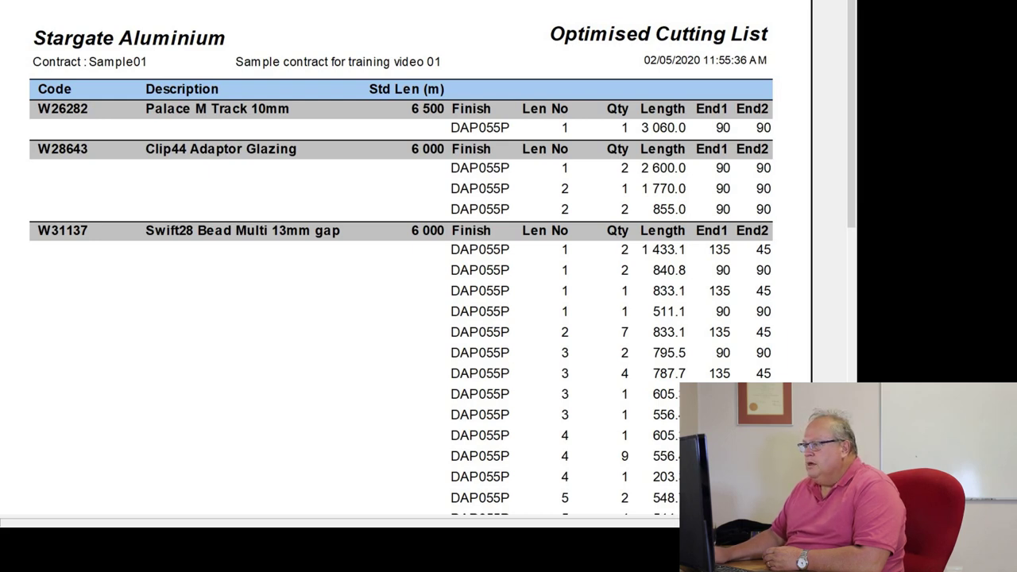
pyautogui.scroll(-3, 398, 262)
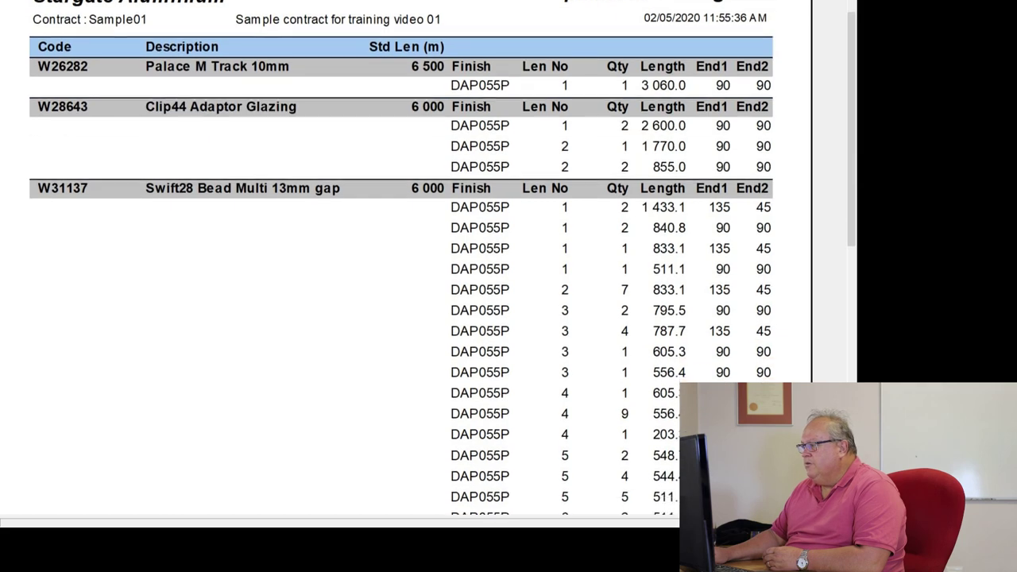
pyautogui.scroll(-2, 397, 262)
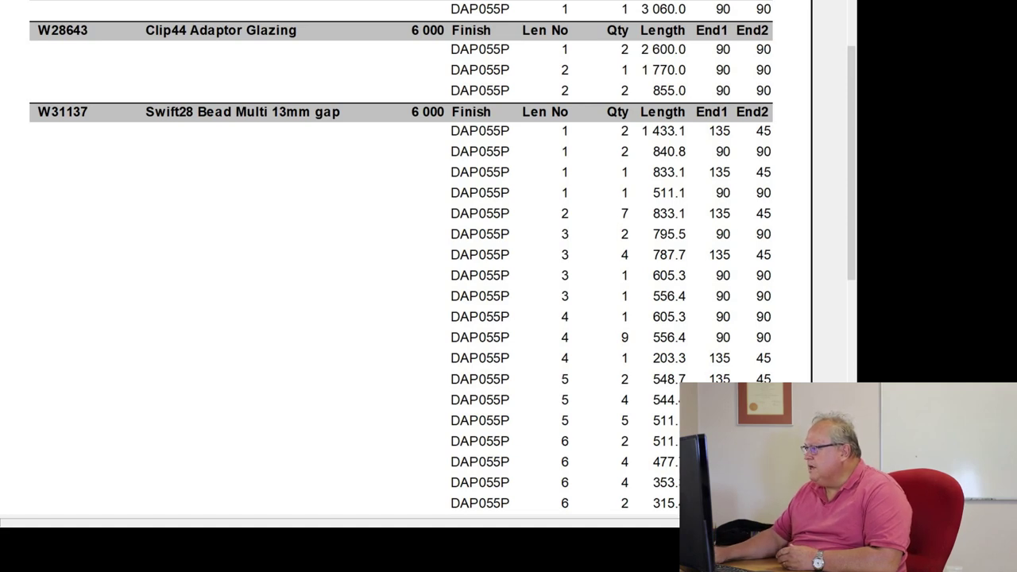
pyautogui.scroll(-2, 419, 254)
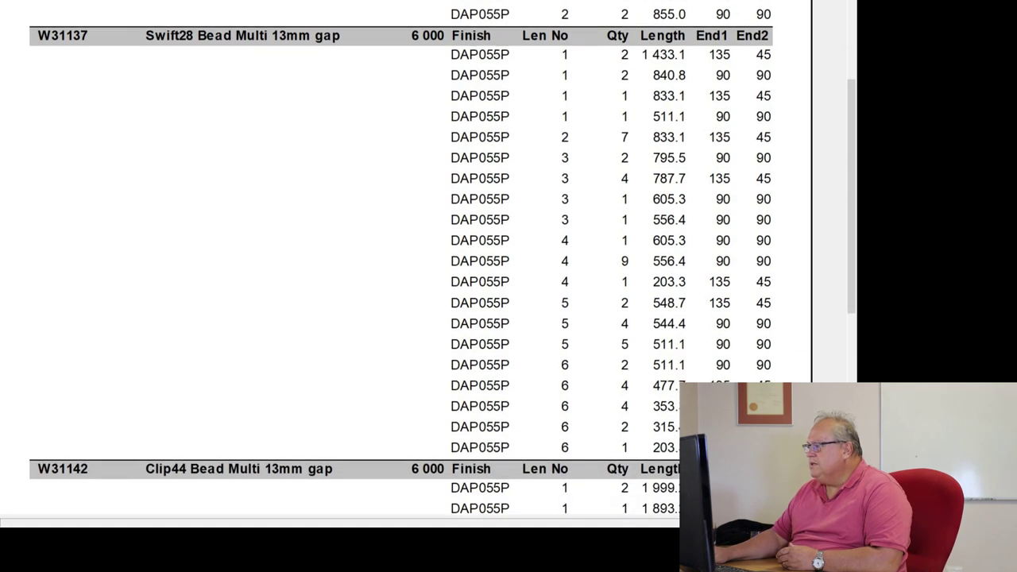
pyautogui.scroll(-1, 419, 254)
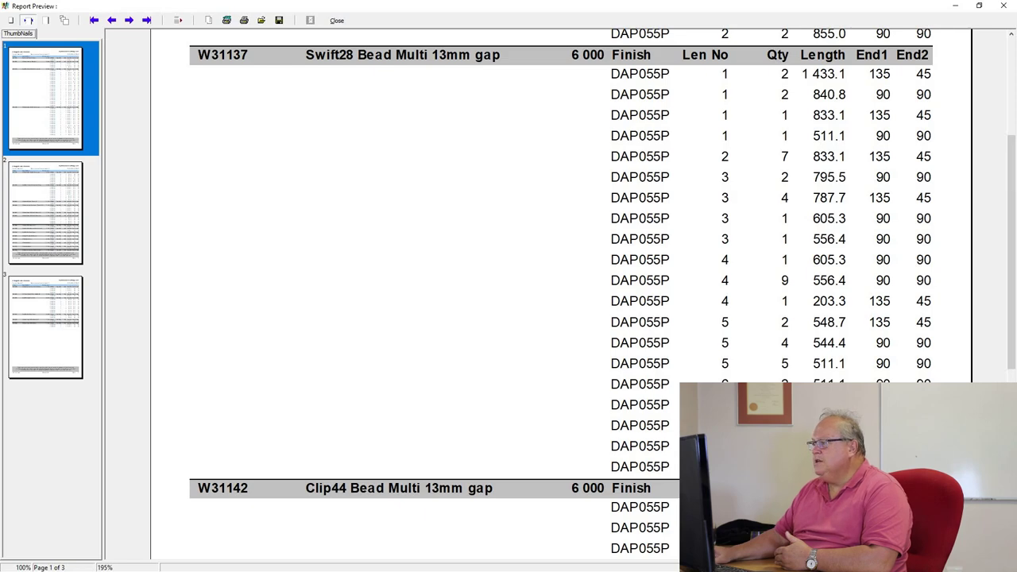
# Page through the Optimised Cutting List via thumbnails to page 2, then page 3.
pyautogui.moveTo(1011, 250); pyautogui.dragTo(1010, 418)
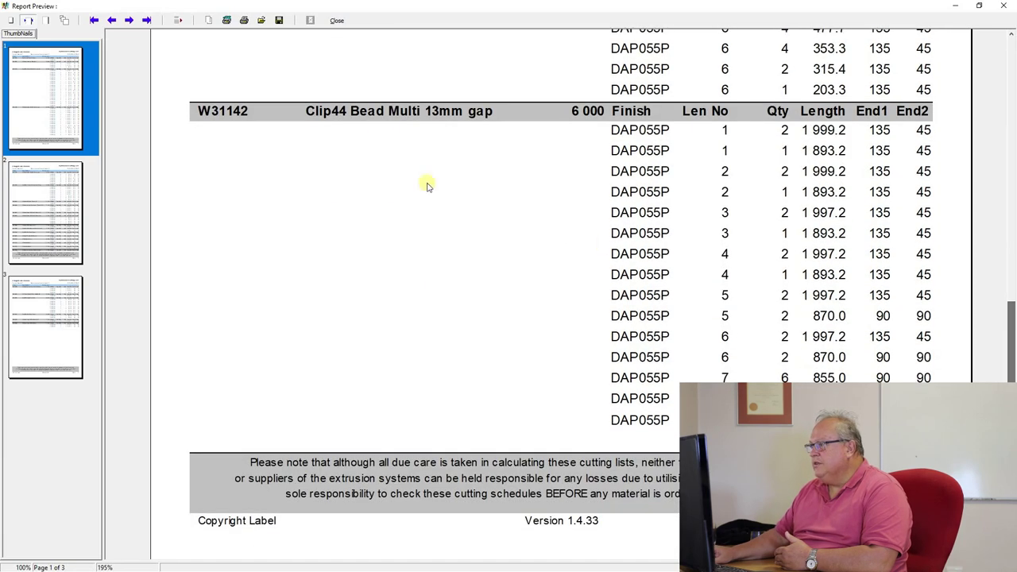
pyautogui.click(69, 191)
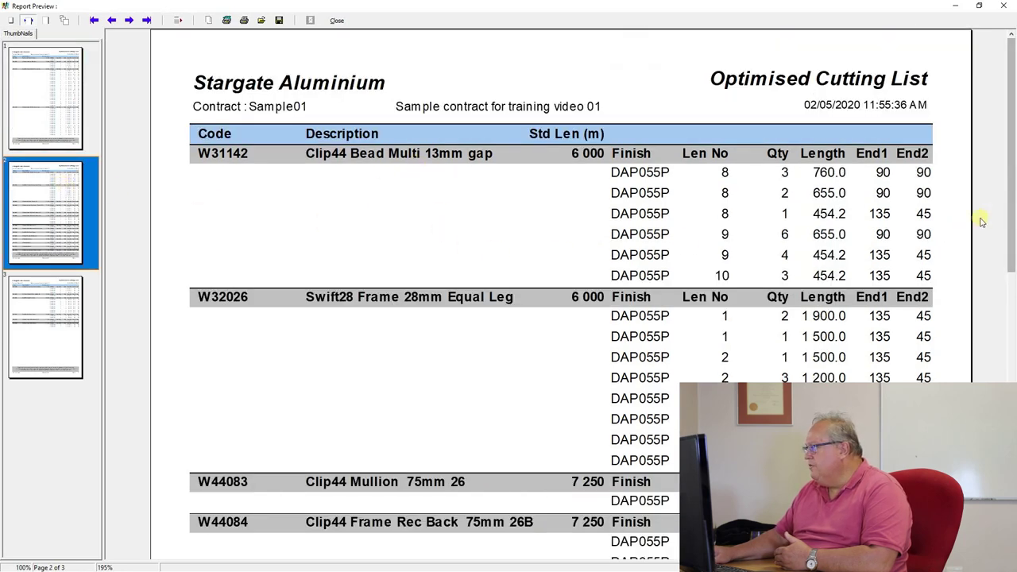
pyautogui.scroll(-3, 1010, 215)
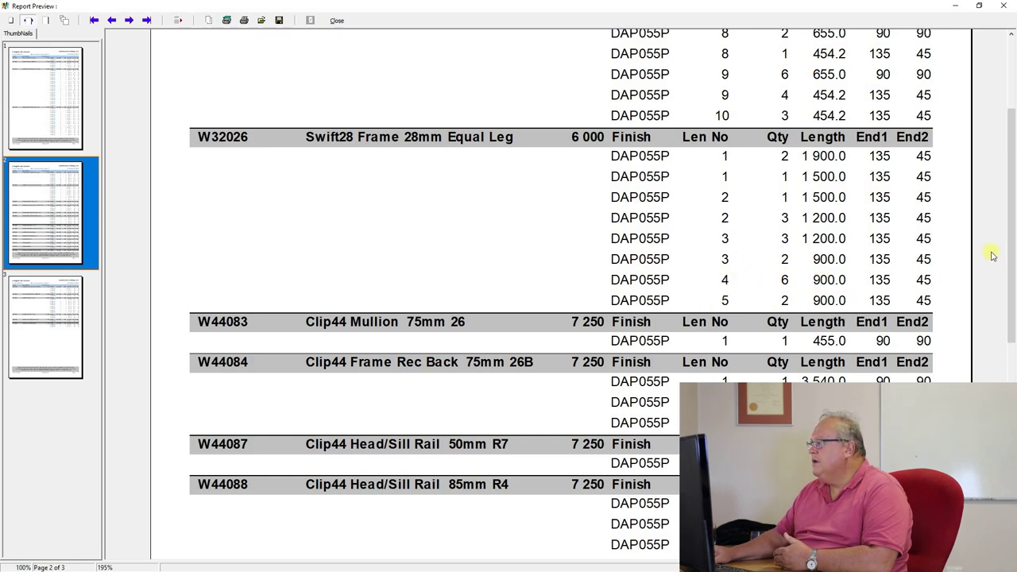
pyautogui.moveTo(1012, 246); pyautogui.dragTo(1010, 386)
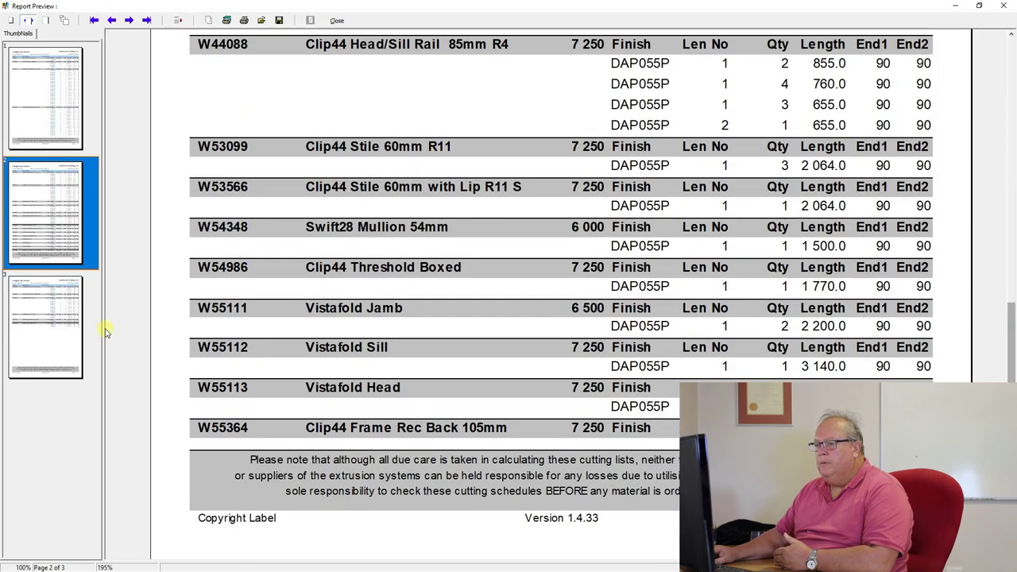
pyautogui.click(53, 321)
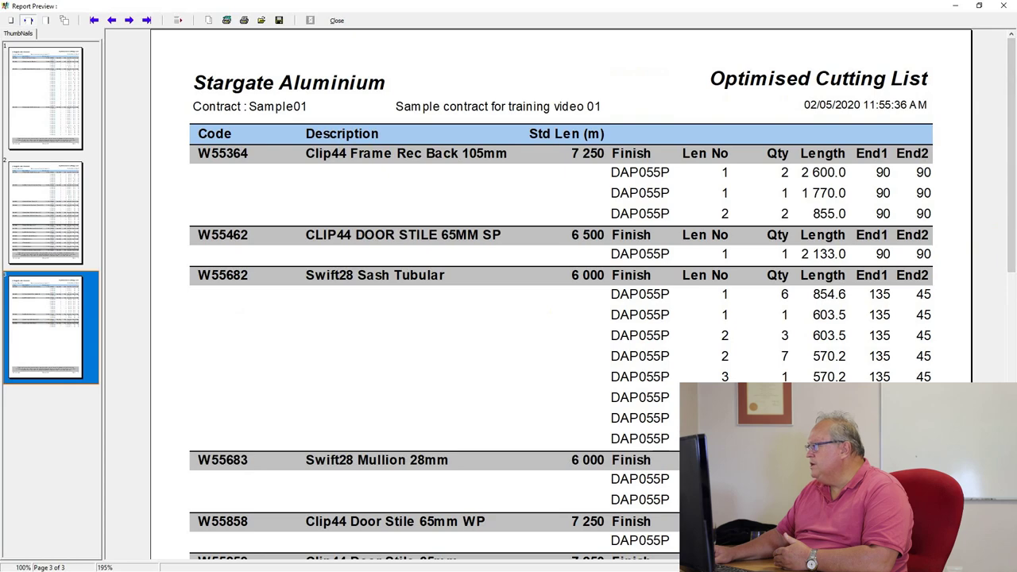
pyautogui.moveTo(1012, 192)
pyautogui.mouseDown()
pyautogui.moveTo(1012, 300)
pyautogui.moveTo(1013, 192)
pyautogui.mouseUp()
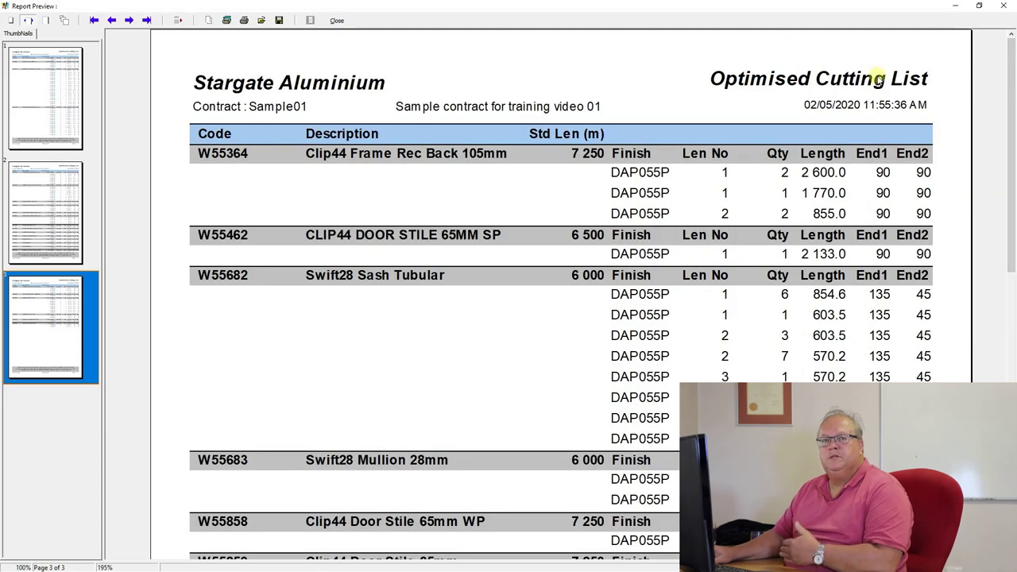
# Replace the current preview with an optimised cutting list limited to type W03.
pyautogui.click(337, 21)
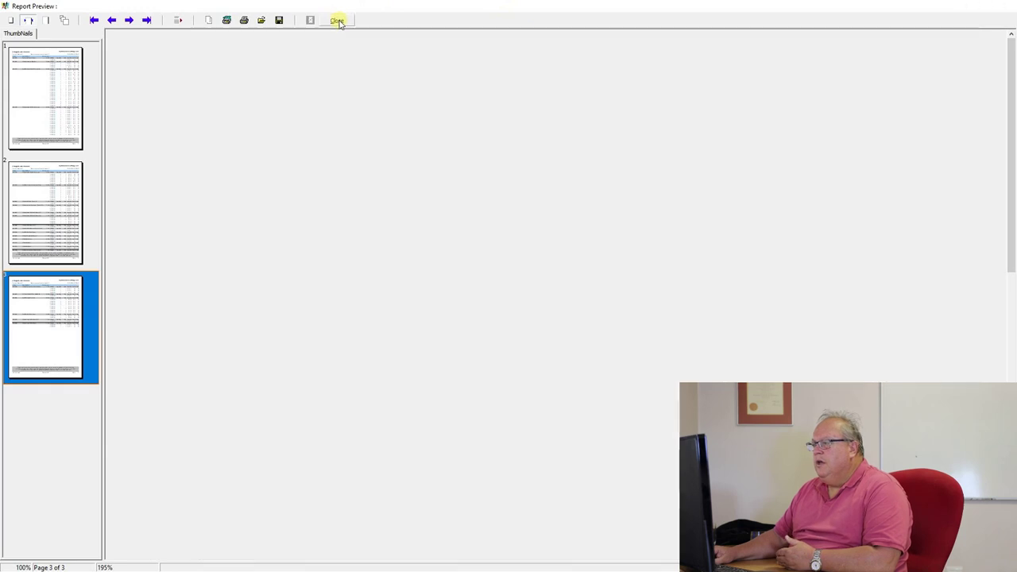
pyautogui.click(323, 47)
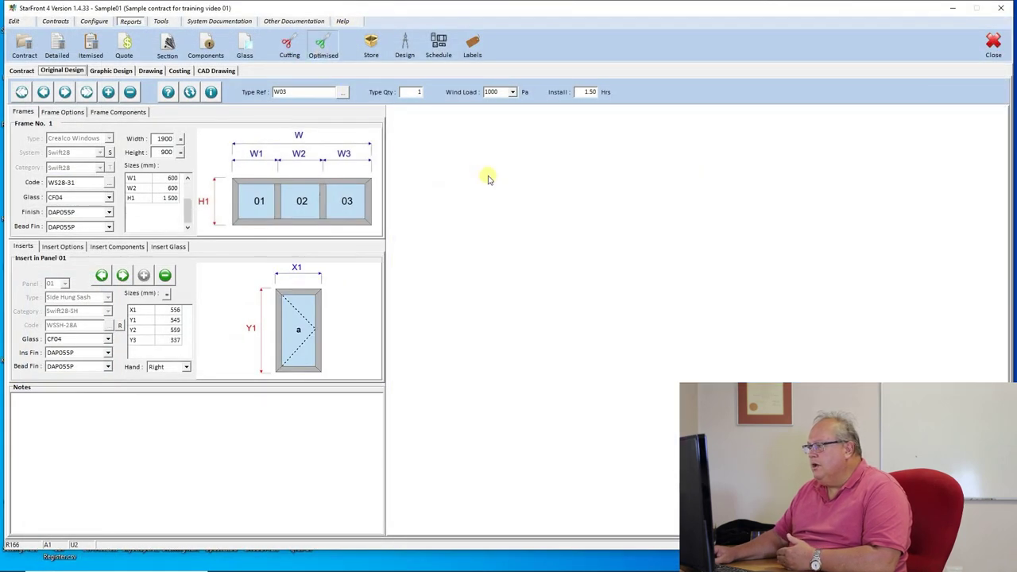
pyautogui.click(568, 255)
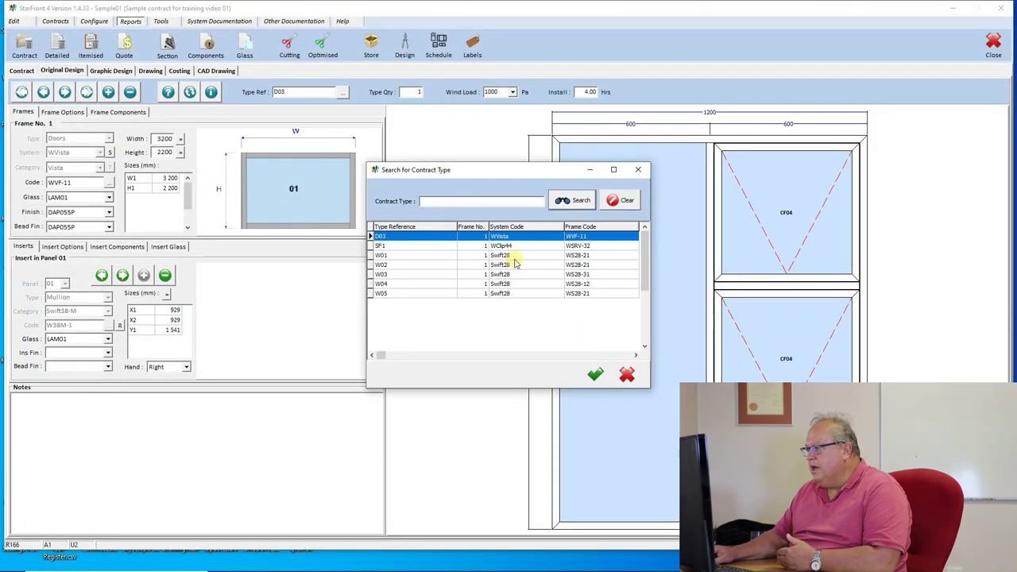
pyautogui.click(384, 284)
pyautogui.doubleClick(385, 274)
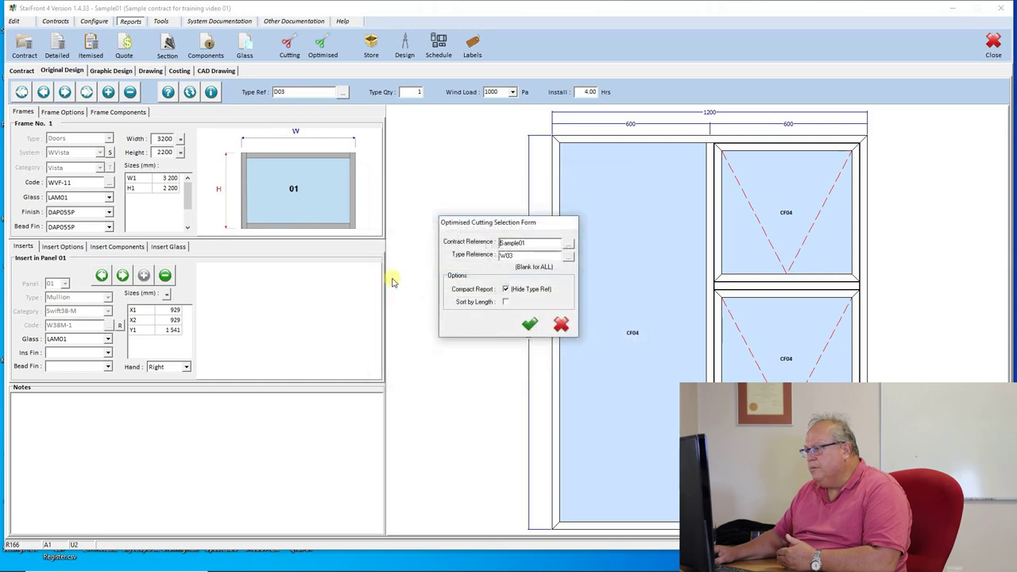
pyautogui.click(531, 324)
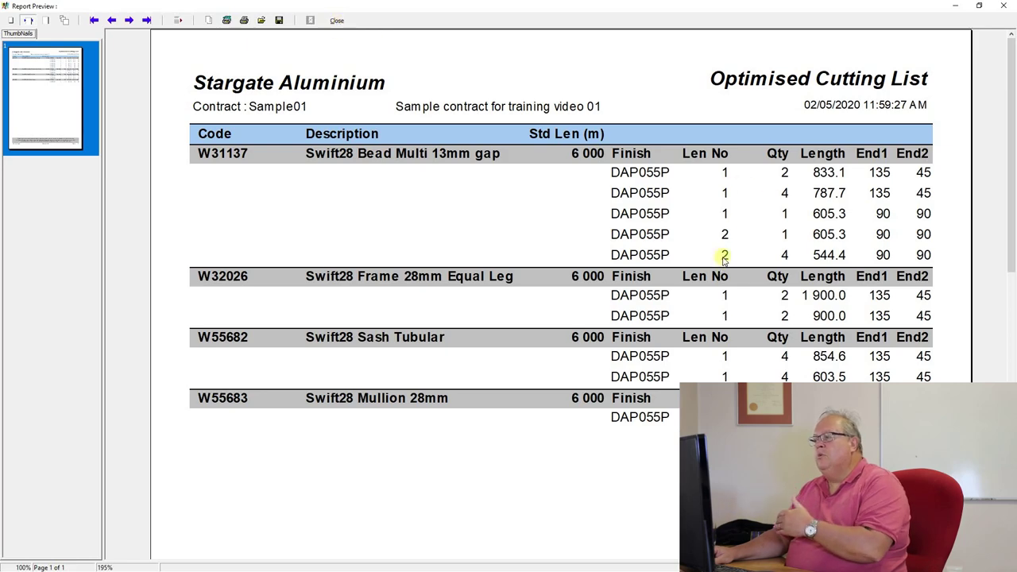
# Close the cutting list preview, returning to the design screen showing door type D03.
pyautogui.click(337, 20)
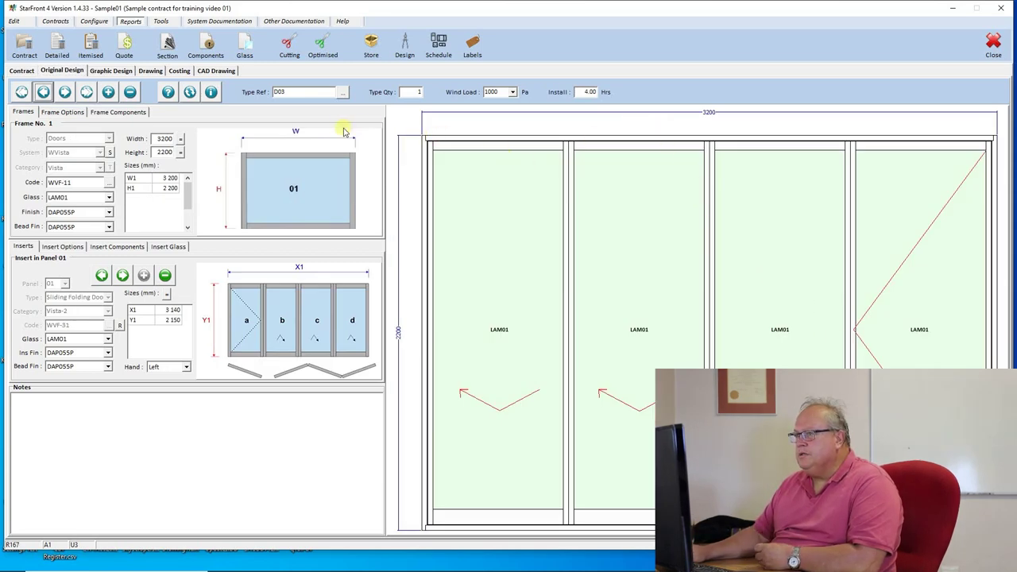
# Open the Sample01 Contract Costing report and view it fitted to page and to width.
pyautogui.click(24, 47)
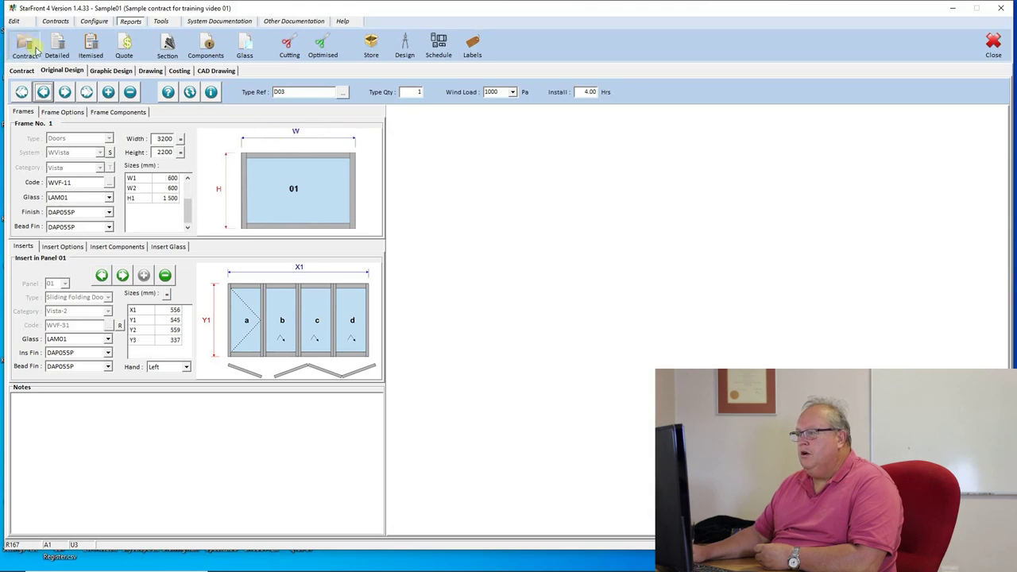
pyautogui.doubleClick(374, 233)
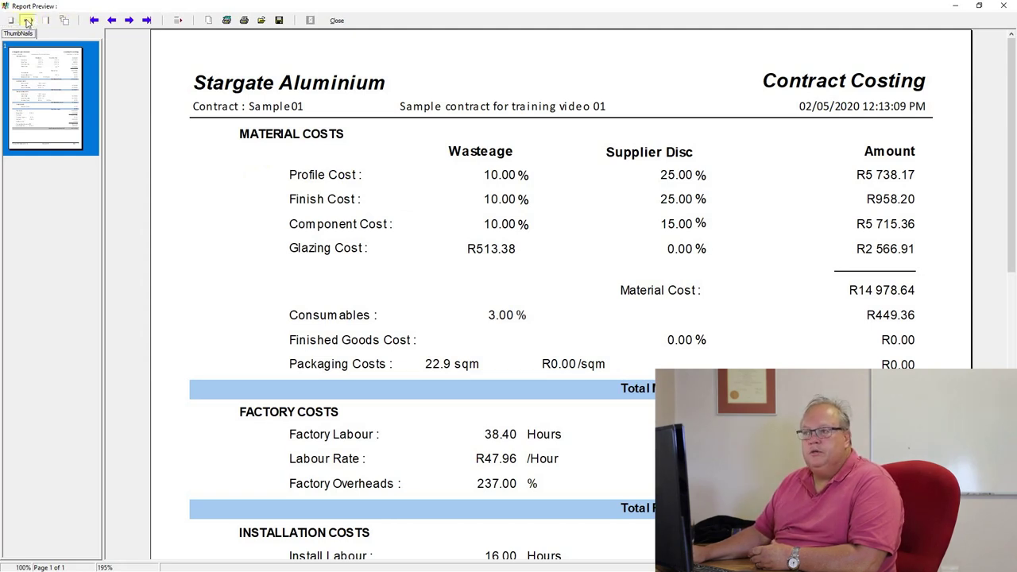
pyautogui.click(9, 22)
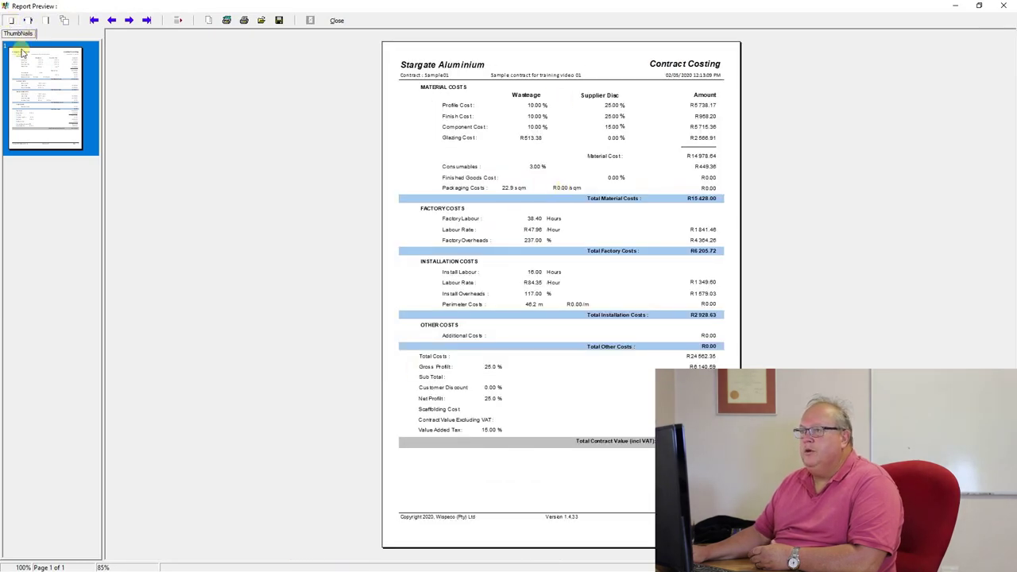
pyautogui.click(30, 21)
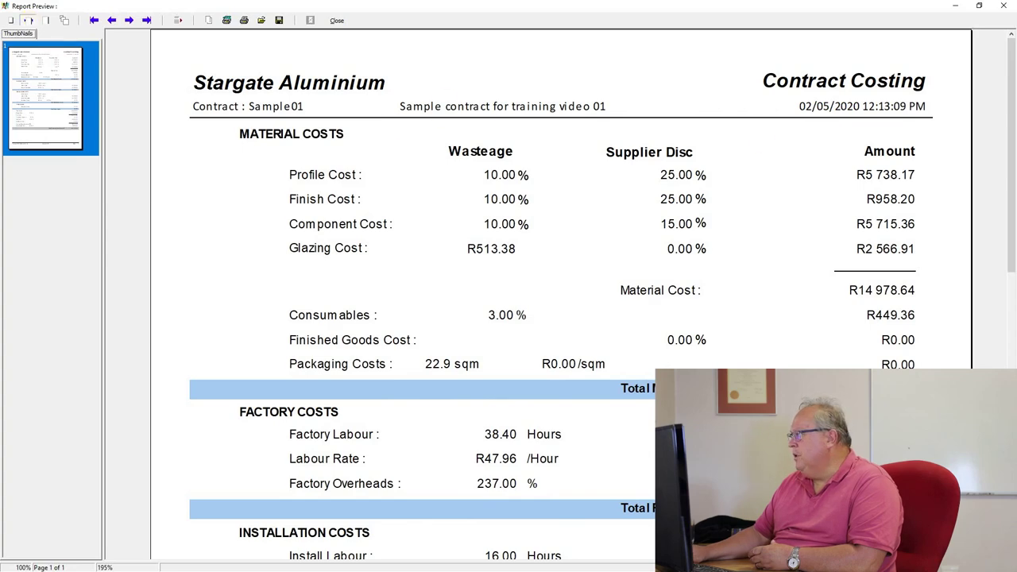
pyautogui.moveTo(1010, 170); pyautogui.dragTo(1009, 107)
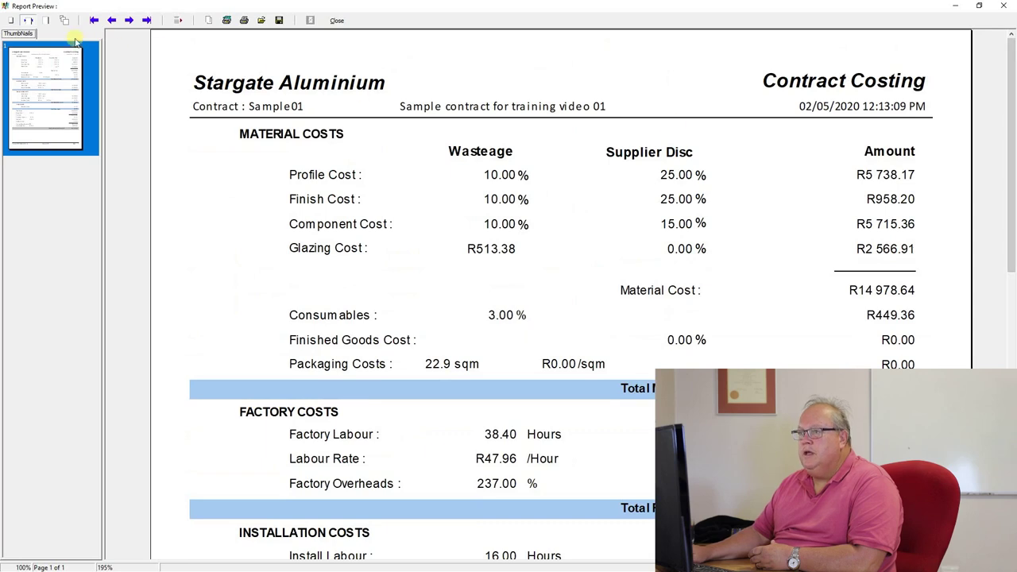
pyautogui.click(46, 21)
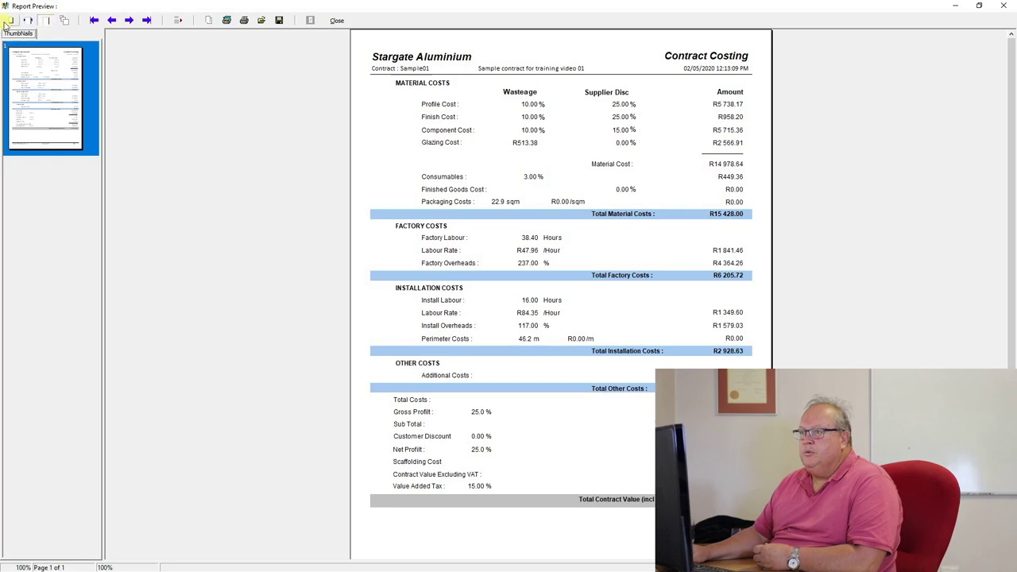
# Change the report zoom to 100%, then 70%, ending at 150%.
pyautogui.click(11, 21)
pyautogui.click(42, 22)
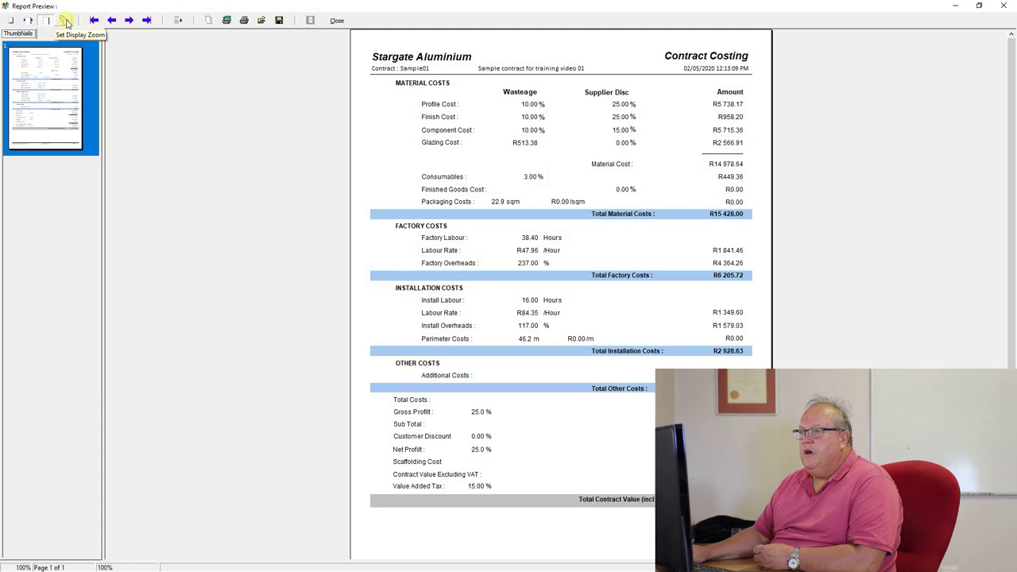
pyautogui.click(66, 21)
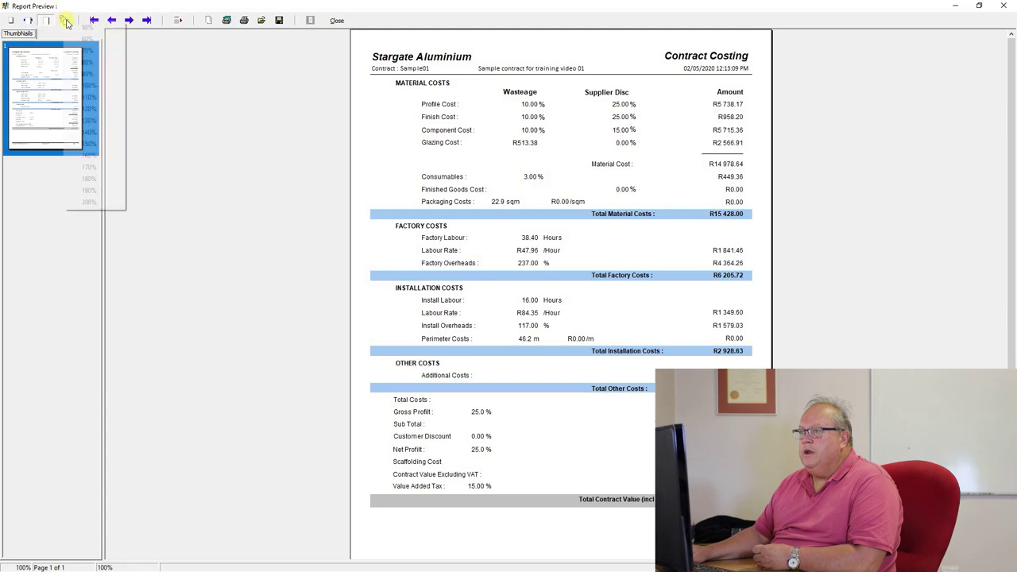
pyautogui.click(89, 51)
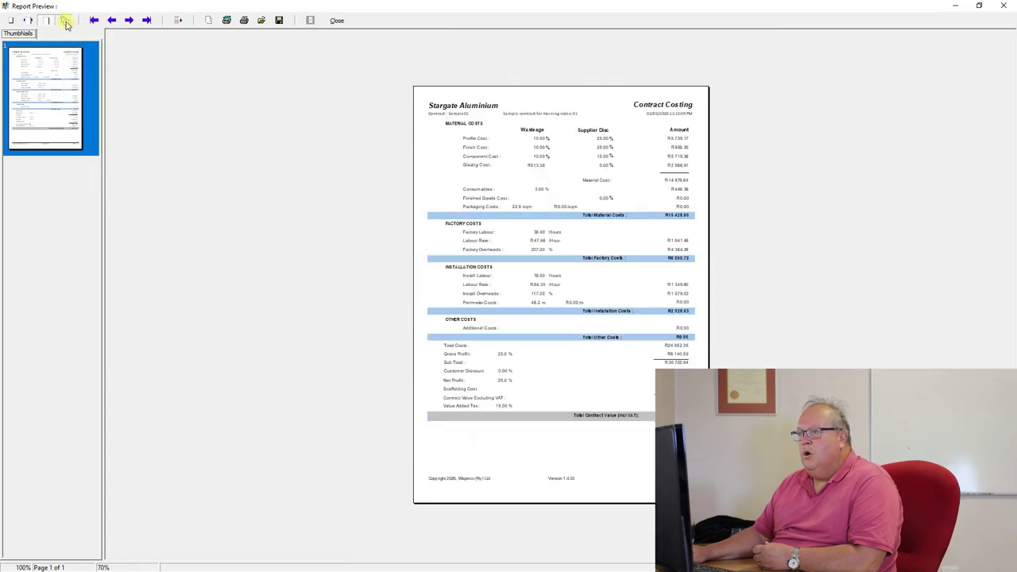
pyautogui.click(66, 21)
pyautogui.click(93, 144)
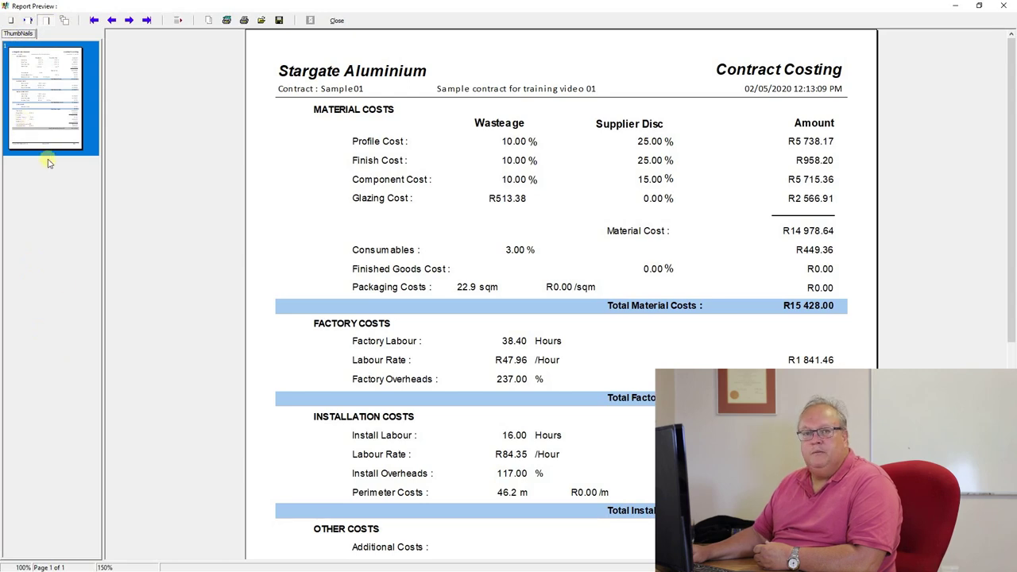
pyautogui.click(50, 187)
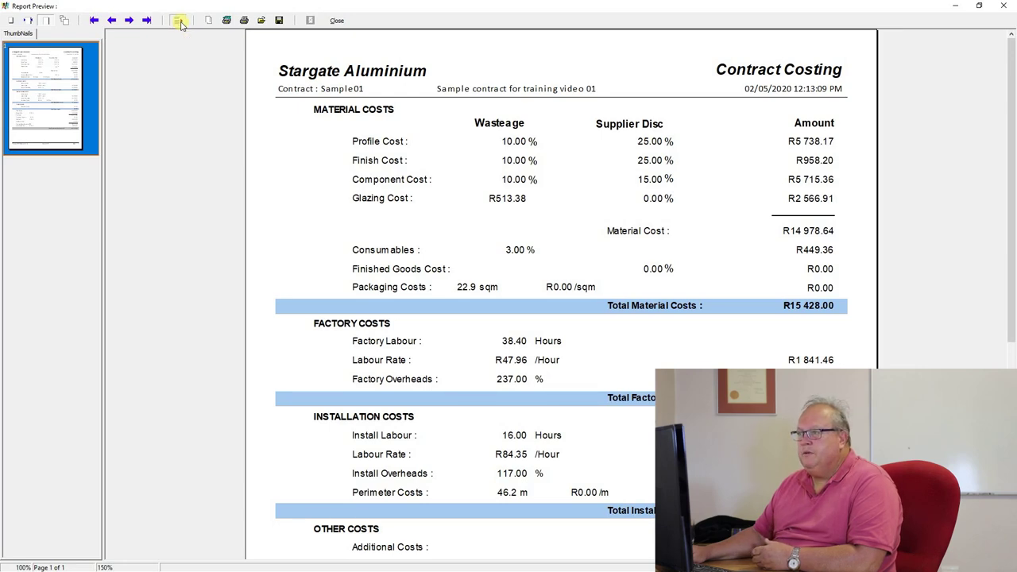
# Jump to page 1 of the costing report and copy that page to the clipboard.
pyautogui.click(179, 21)
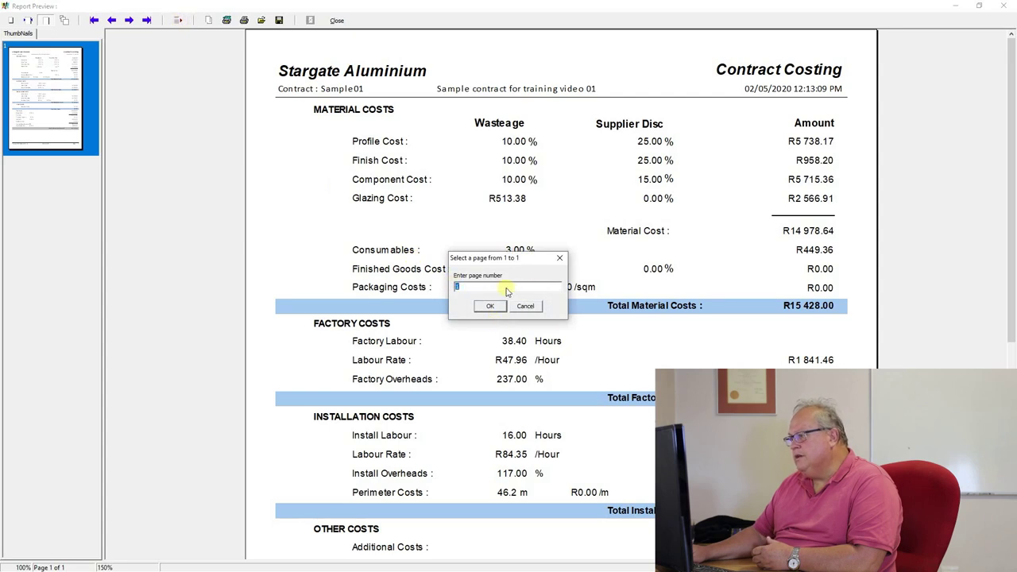
pyautogui.click(490, 307)
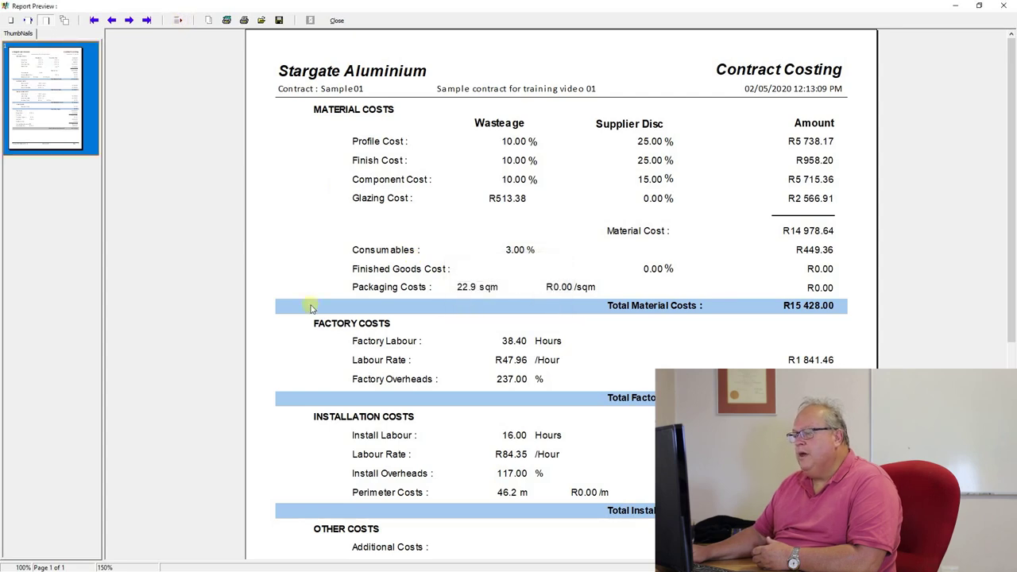
pyautogui.click(206, 19)
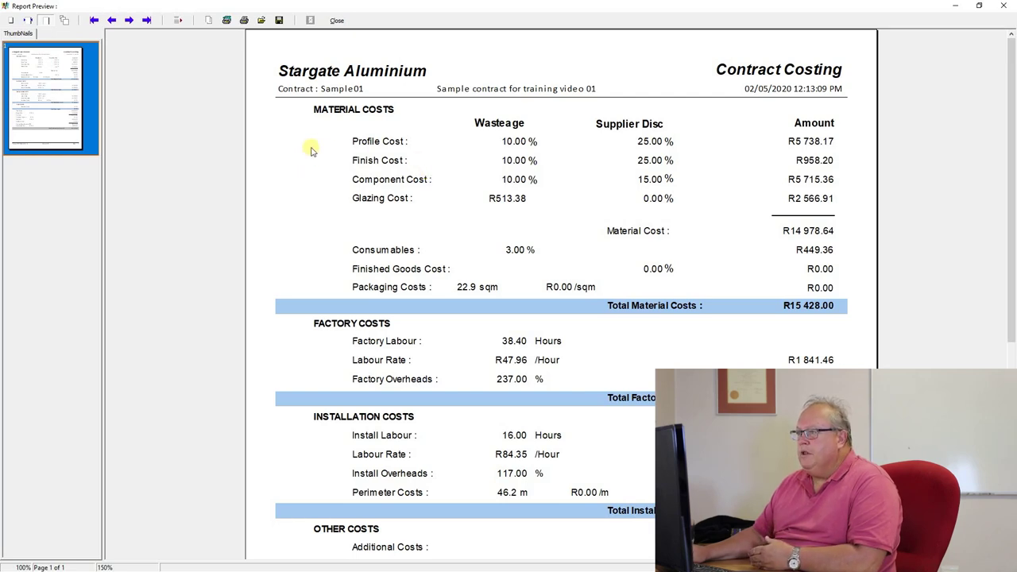
# Select the Brother MFC-J6510DW printer in the print dialog, then close it.
pyautogui.click(227, 20)
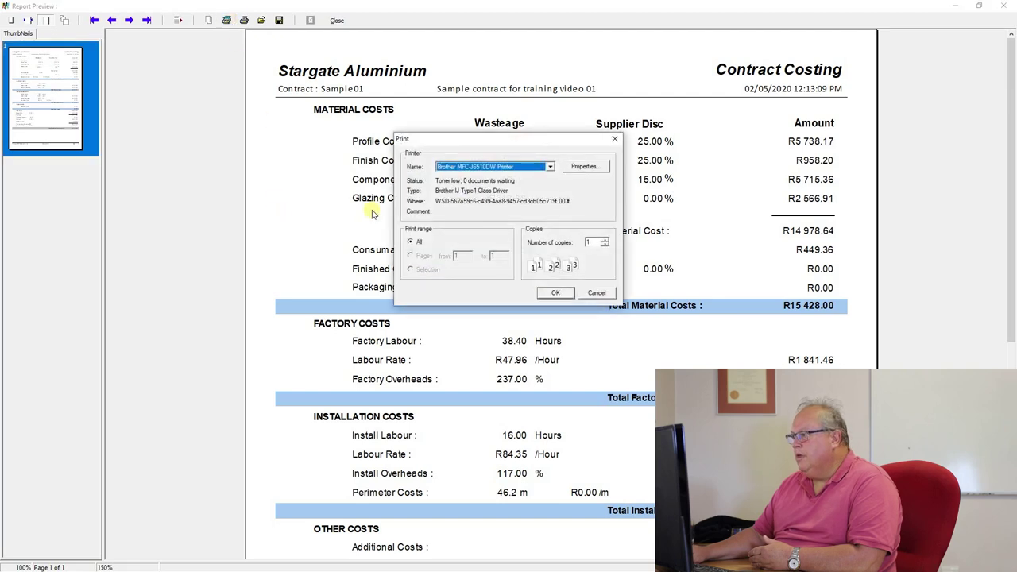
pyautogui.click(551, 167)
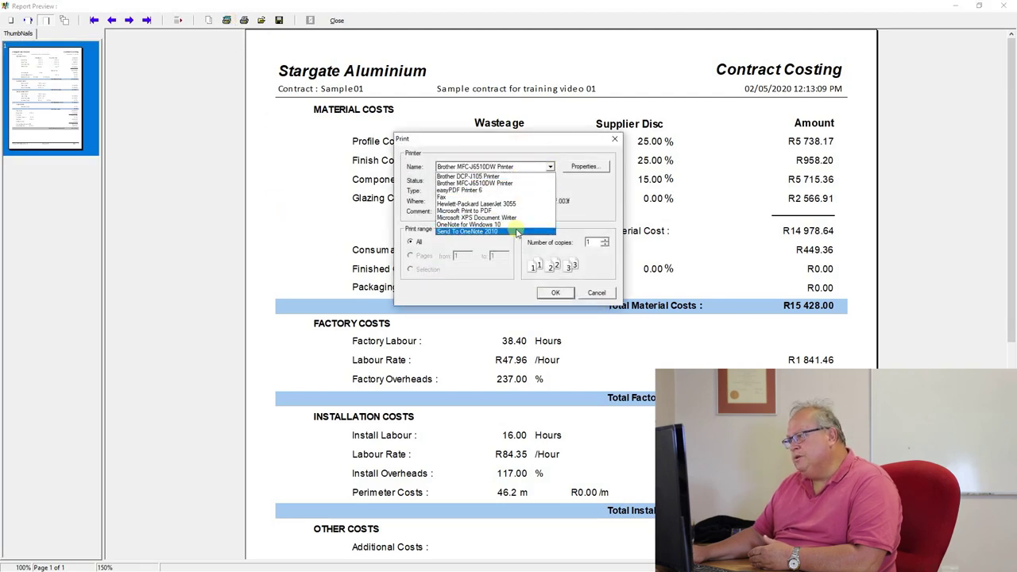
pyautogui.click(509, 184)
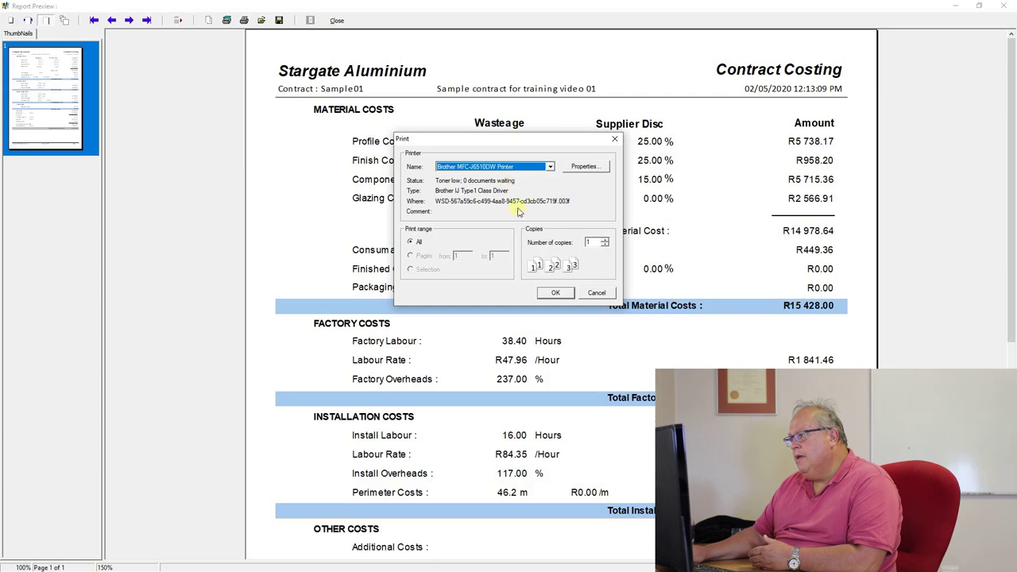
pyautogui.click(548, 295)
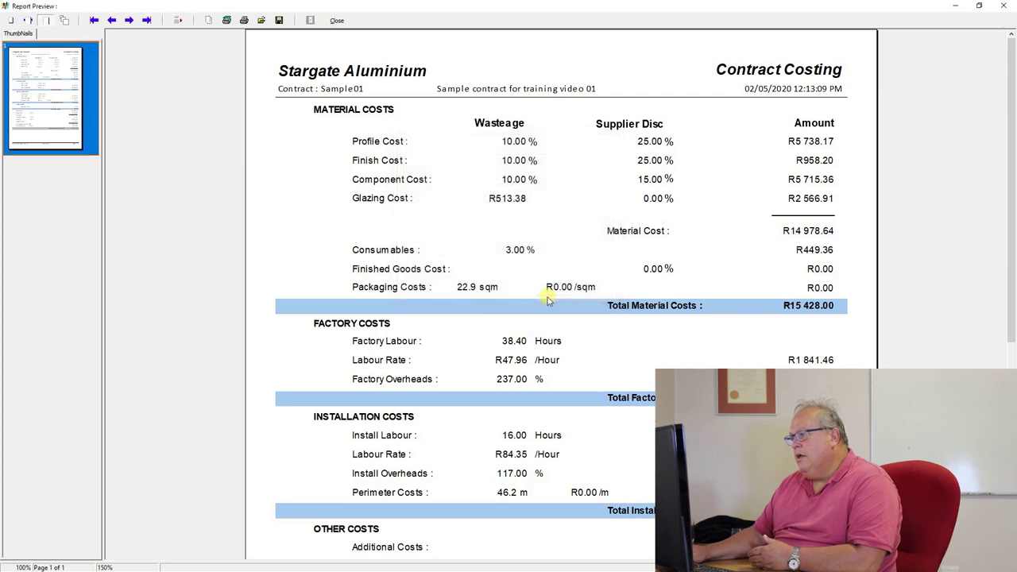
# Print the Contract Costing report to PDF through easyPDF Printer 6.
pyautogui.click(226, 20)
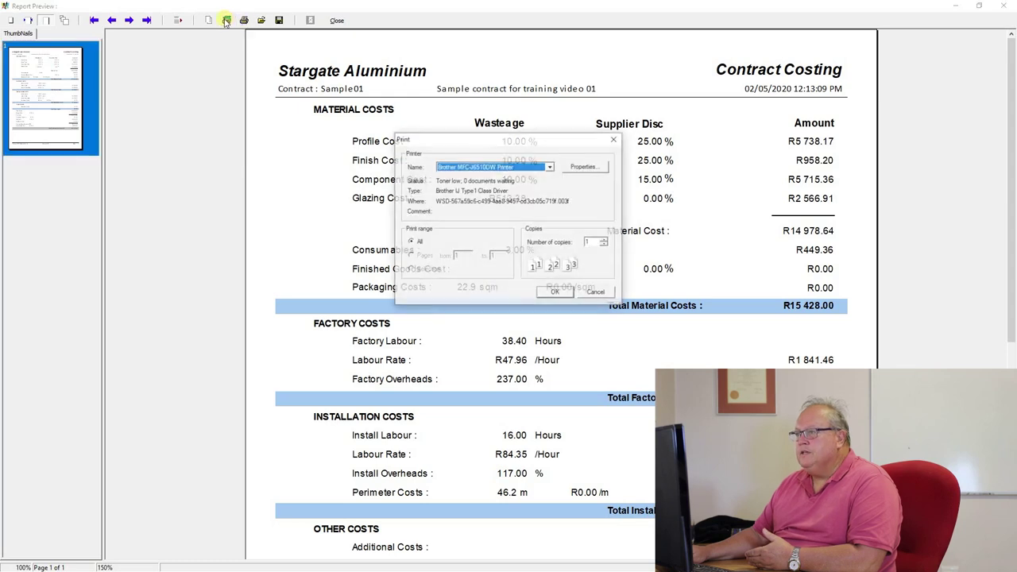
pyautogui.click(548, 167)
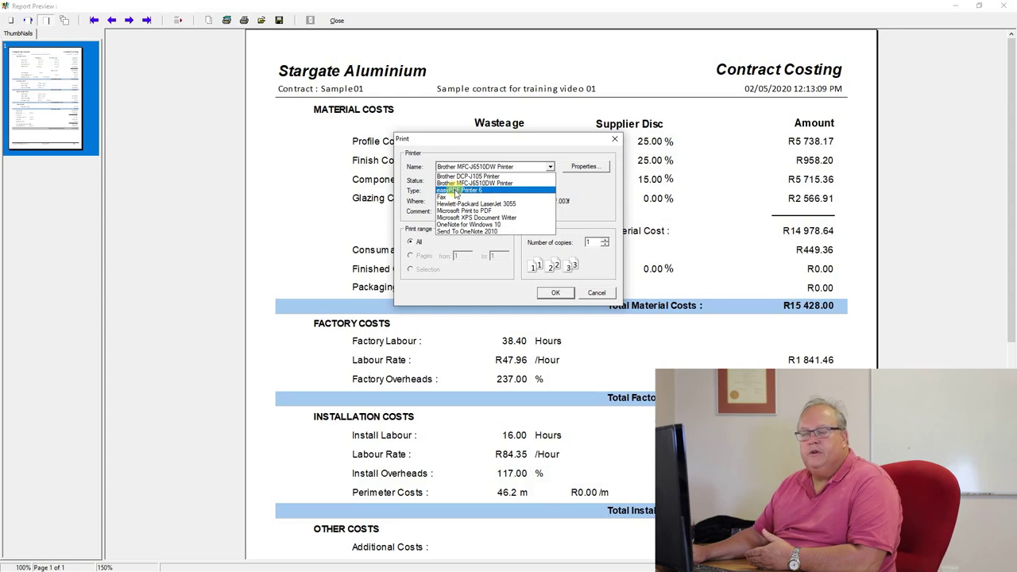
pyautogui.click(455, 191)
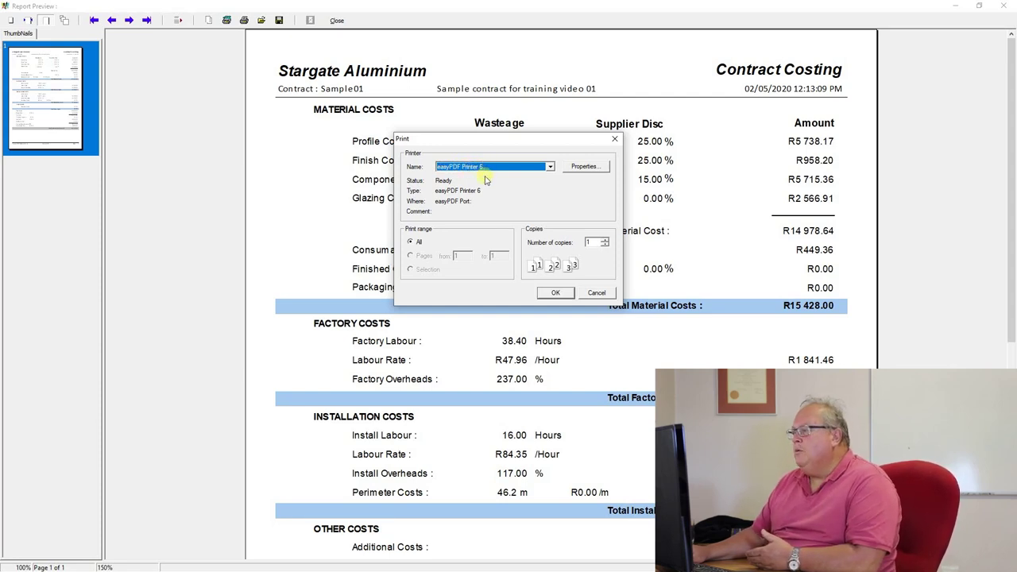
pyautogui.click(556, 294)
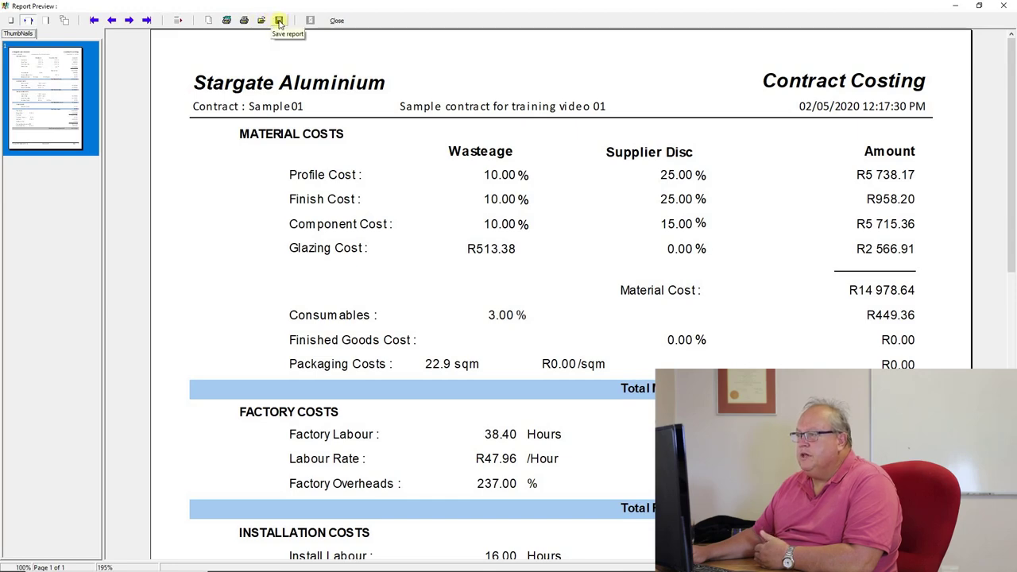
# Export the costing report to the Desktop as a Comma Separated (*.CSV) file named Test.
pyautogui.click(279, 21)
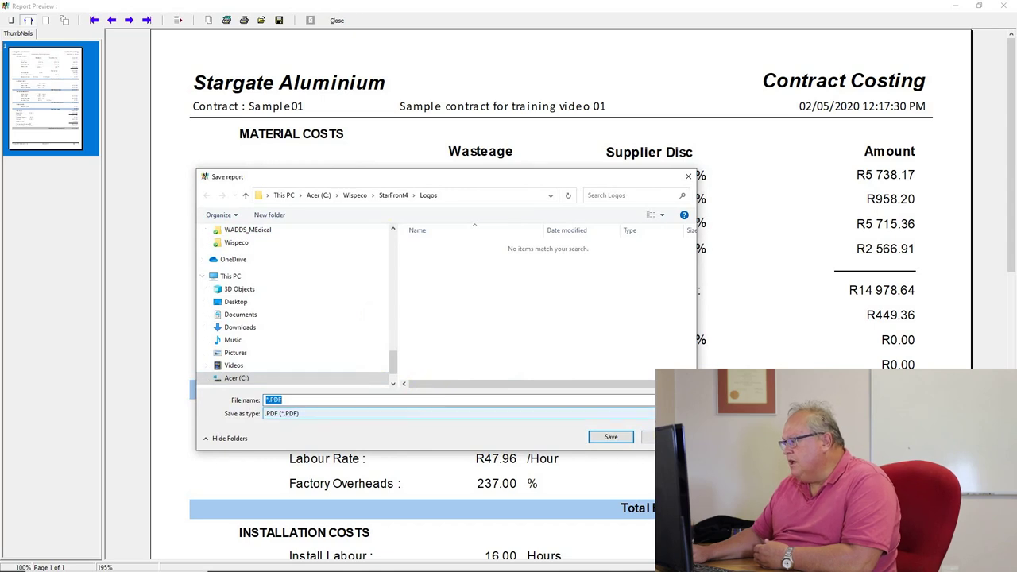
pyautogui.click(628, 413)
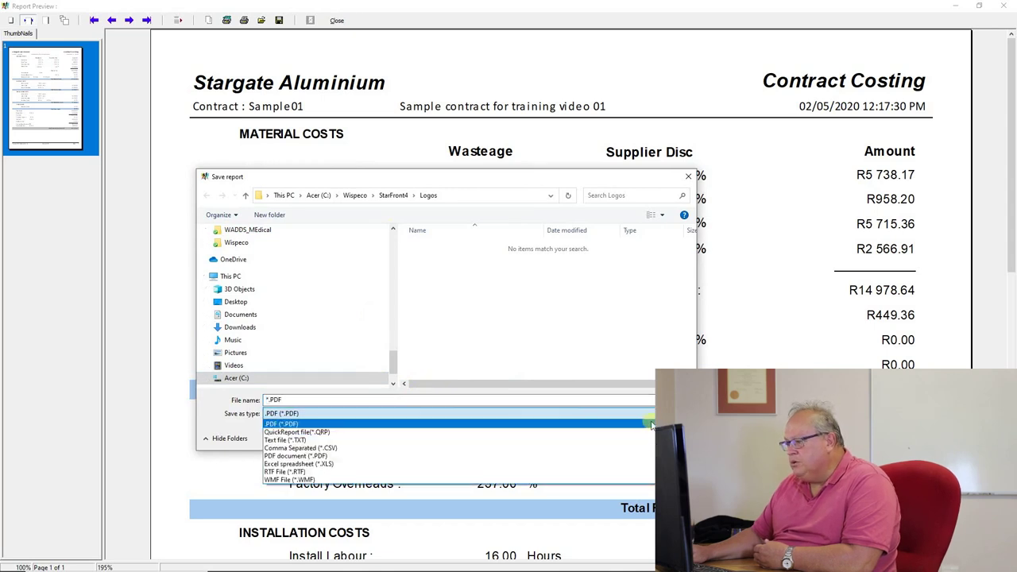
pyautogui.click(317, 450)
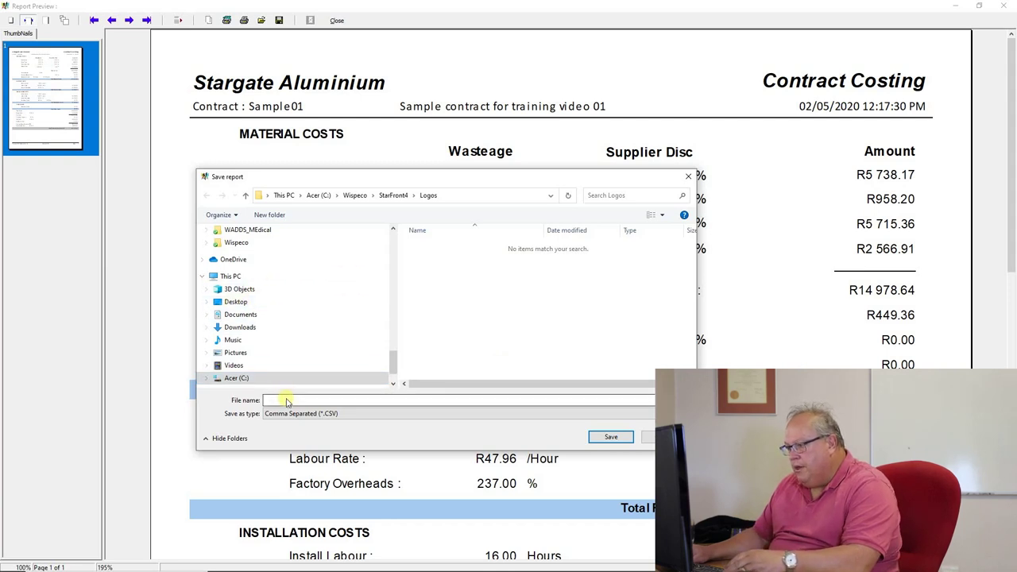
pyautogui.click(236, 302)
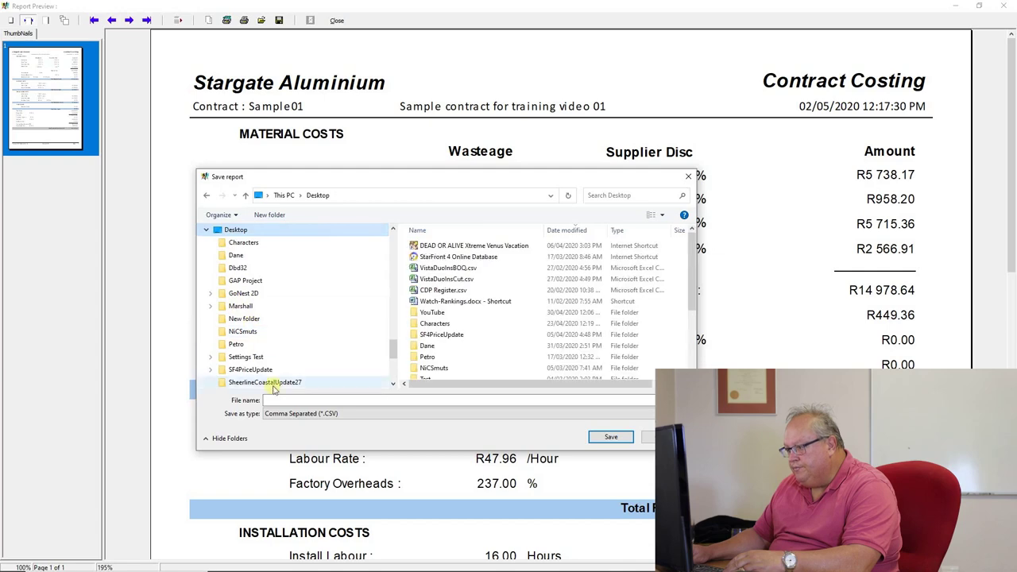
pyautogui.click(280, 401)
pyautogui.write('T')
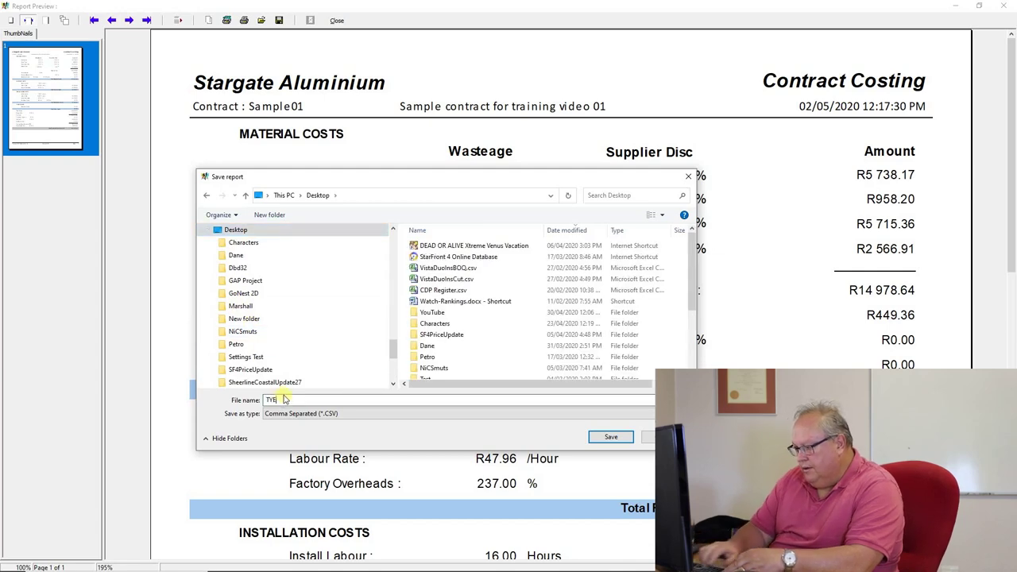
pyautogui.write('est')
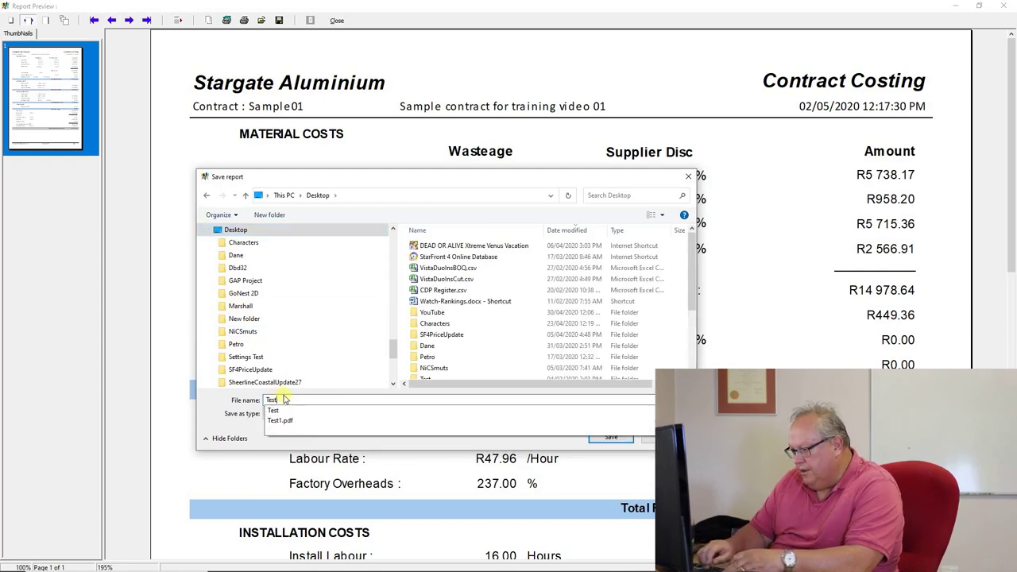
pyautogui.press('Return')
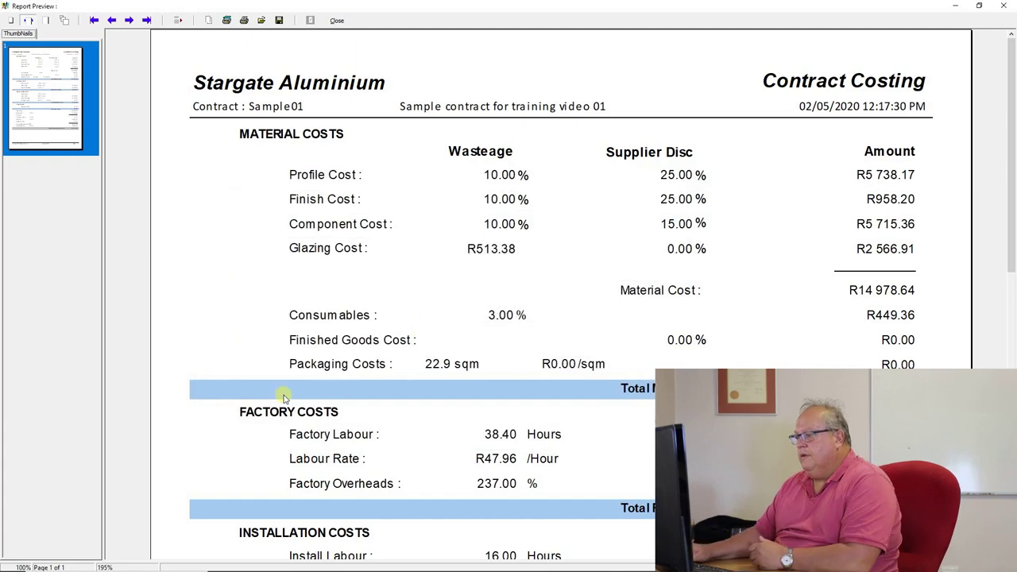
pyautogui.moveTo(416, 569)
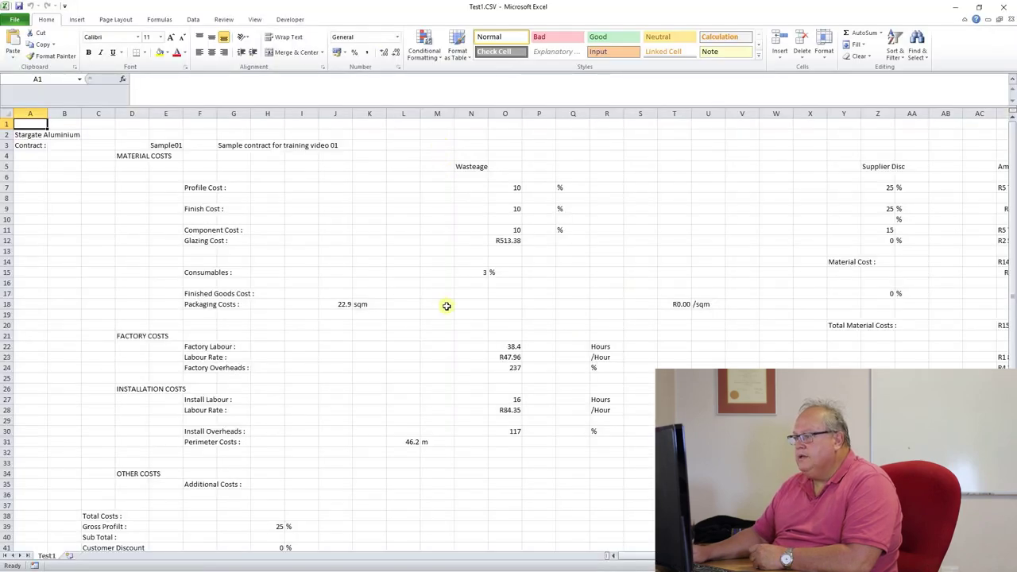
# Auto-fit every column width in the exported Test1 sheet.
pyautogui.scroll(-15, 451, 302)
pyautogui.scroll(15, 451, 302)
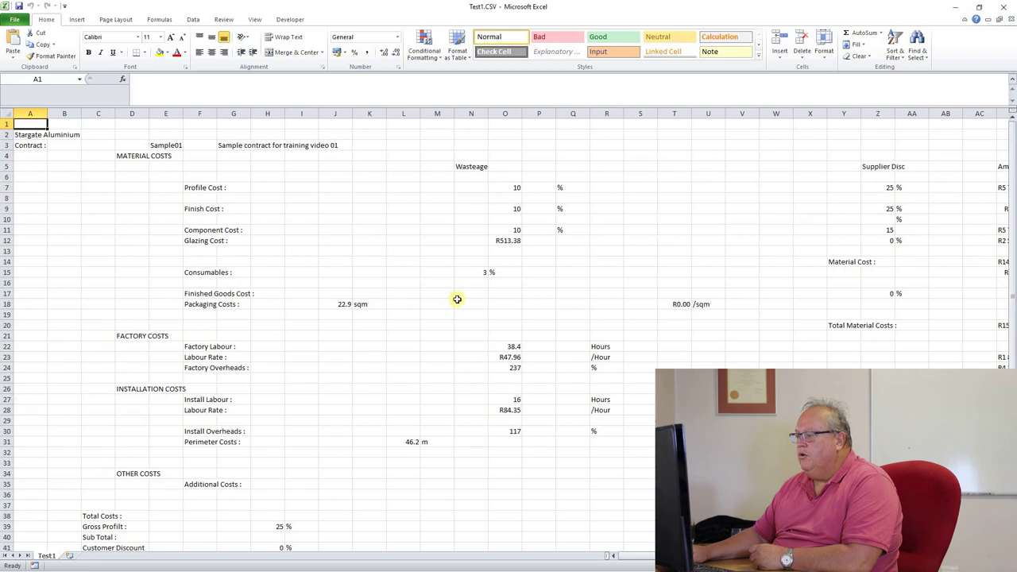
pyautogui.moveTo(623, 555); pyautogui.dragTo(481, 518)
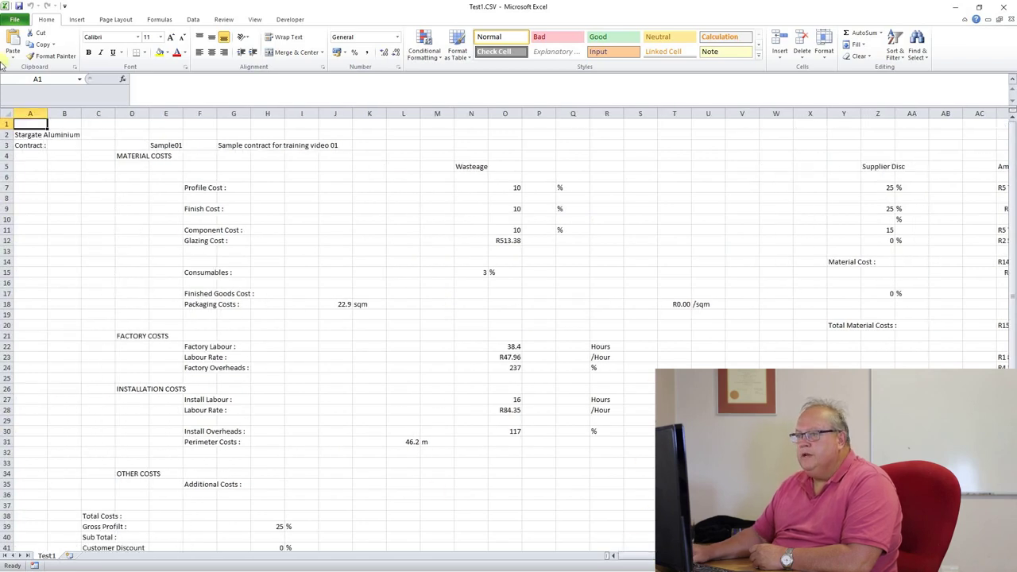
pyautogui.click(6, 114)
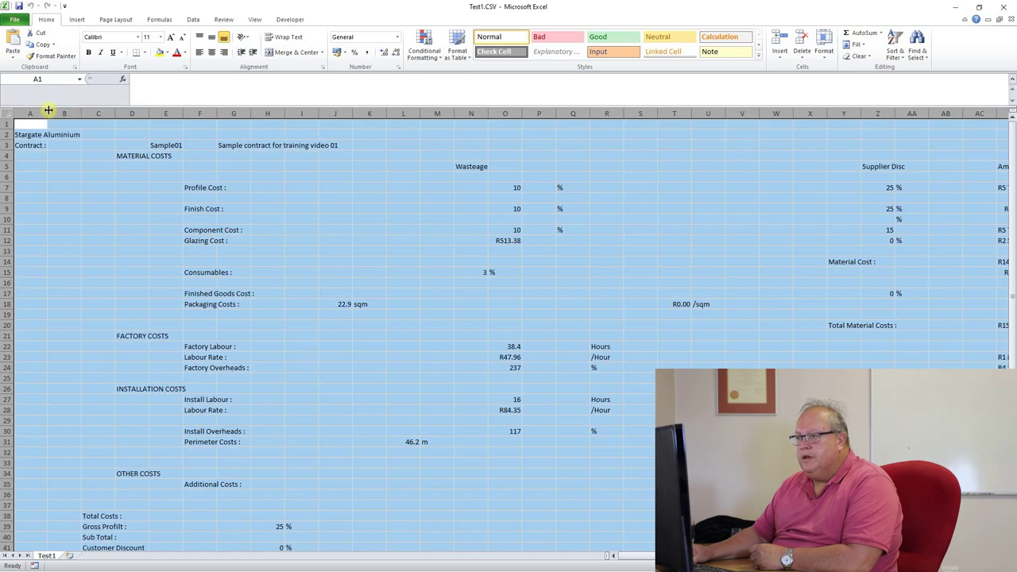
pyautogui.doubleClick(47, 113)
pyautogui.click(254, 172)
# Delete columns B and C so the content shifts left, then select cell H11.
pyautogui.moveTo(211, 114); pyautogui.dragTo(146, 115)
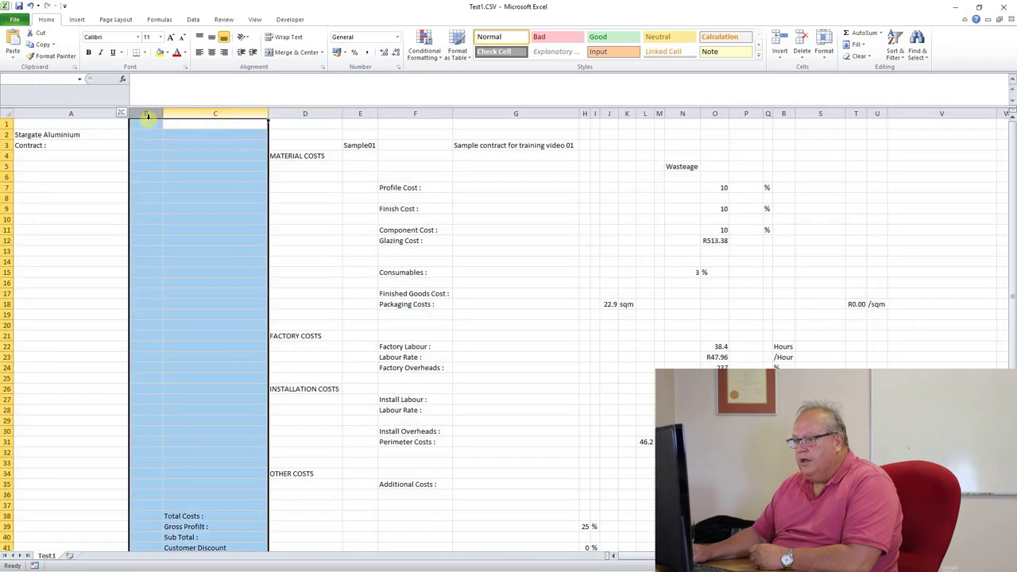
pyautogui.click(188, 230)
pyautogui.scroll(-7, 227, 350)
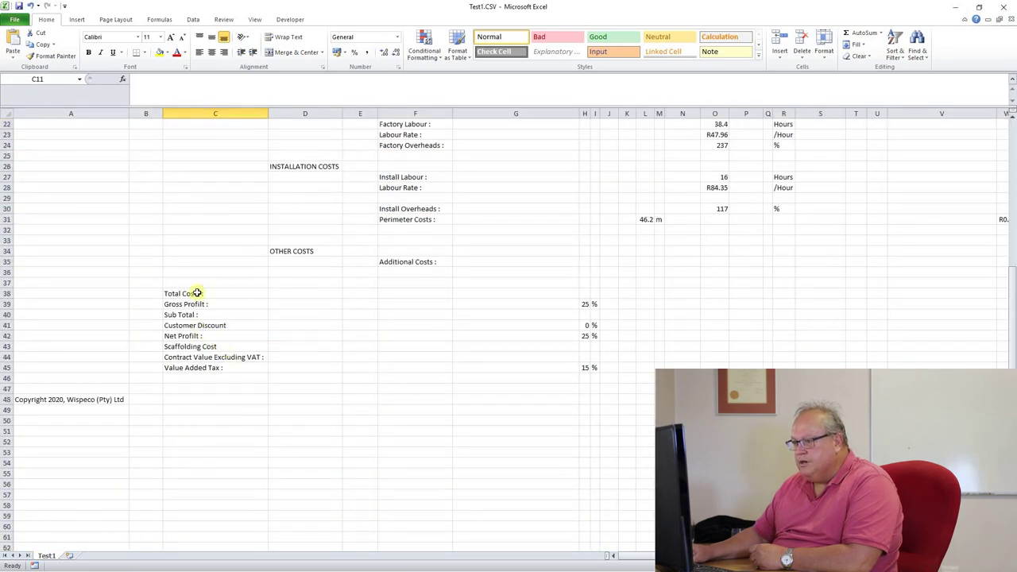
pyautogui.moveTo(194, 296); pyautogui.dragTo(314, 366)
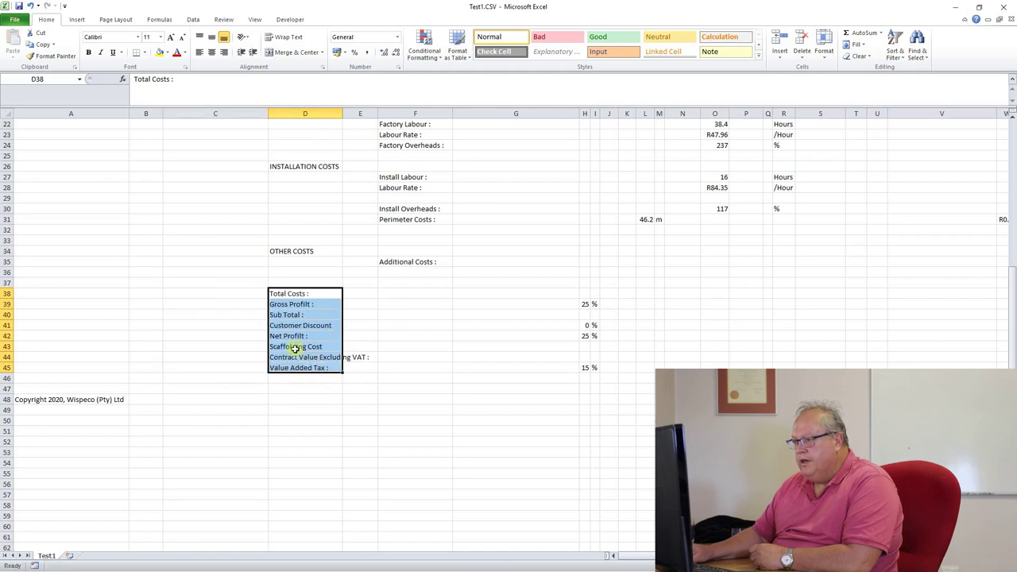
pyautogui.scroll(3, 159, 147)
pyautogui.scroll(3, 160, 147)
pyautogui.moveTo(145, 114); pyautogui.dragTo(214, 114)
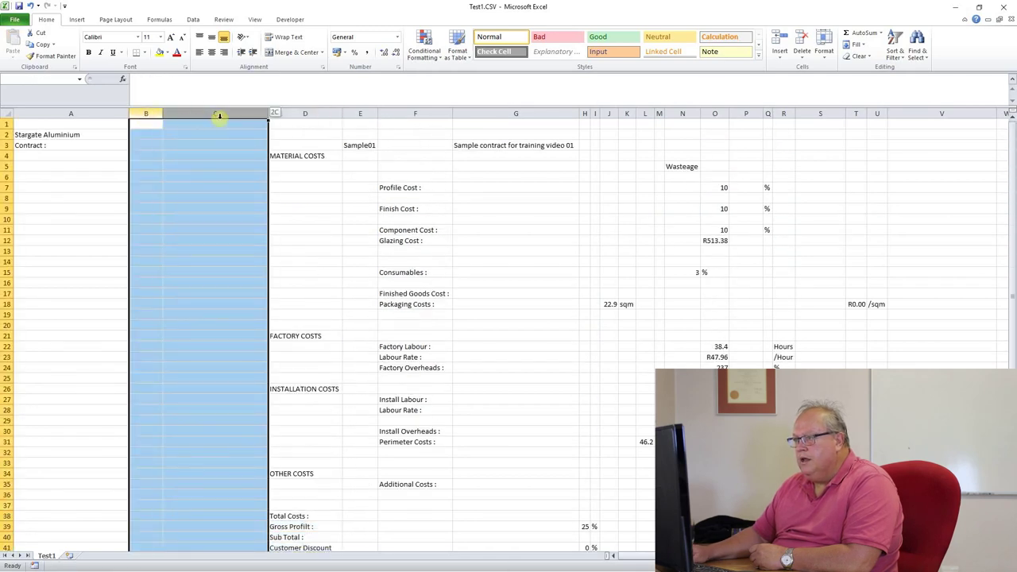
pyautogui.rightClick(202, 195)
pyautogui.click(229, 275)
pyautogui.click(468, 229)
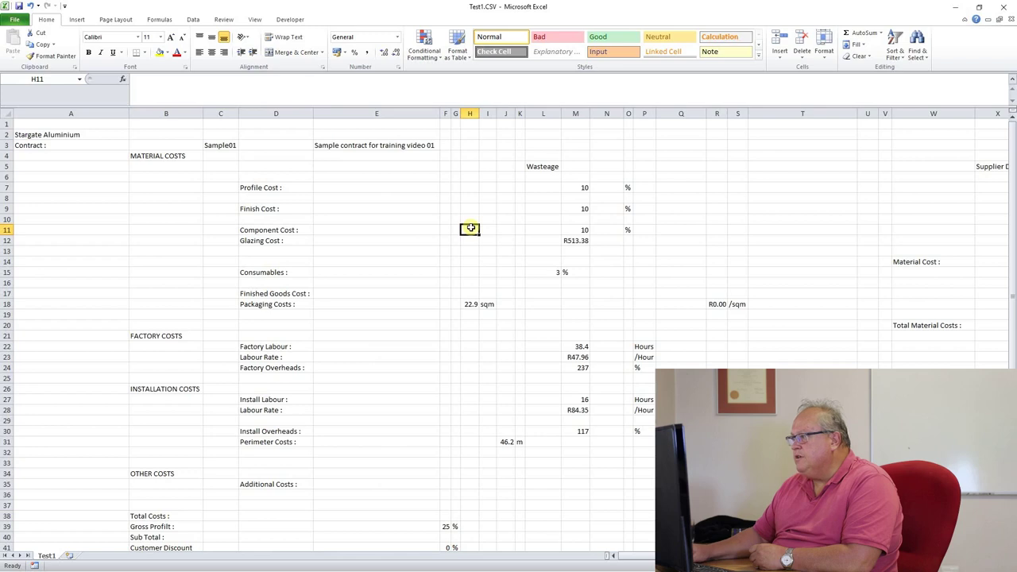
pyautogui.scroll(-7, 494, 220)
pyautogui.scroll(7, 490, 254)
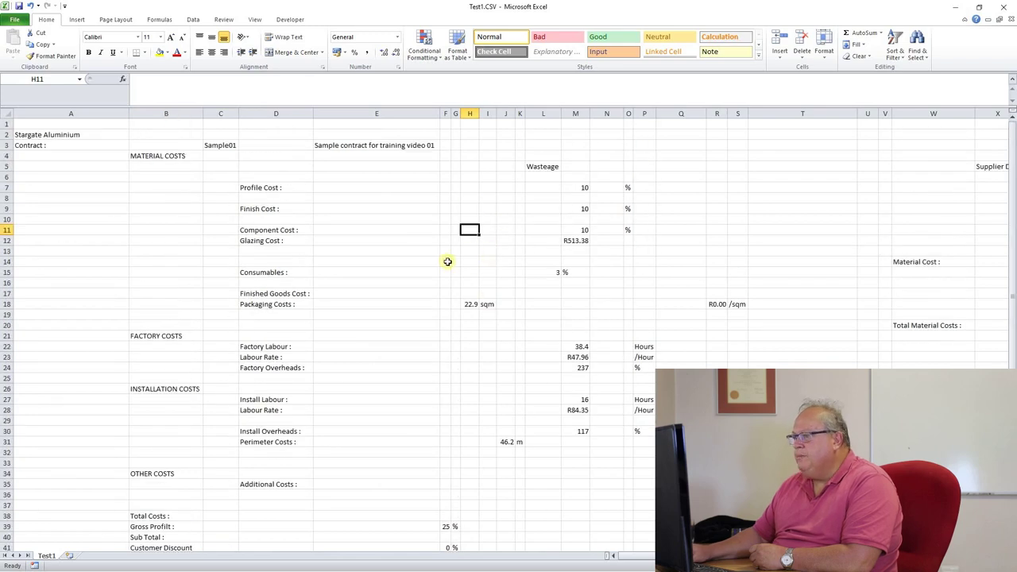
pyautogui.scroll(-1, 604, 315)
pyautogui.scroll(1, 591, 297)
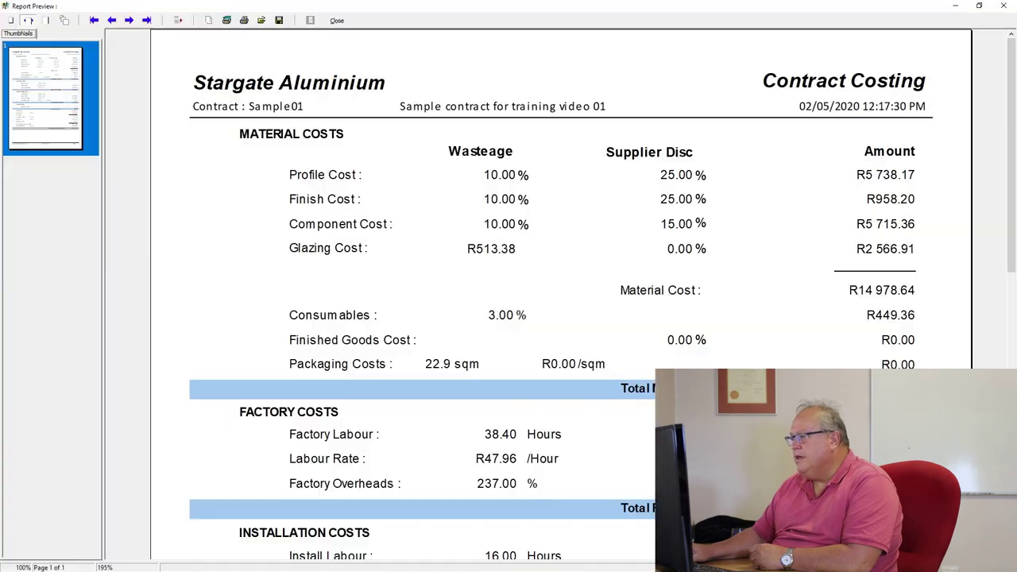
# Close the costing preview and generate the Itemised Rates report with default options.
pyautogui.click(337, 20)
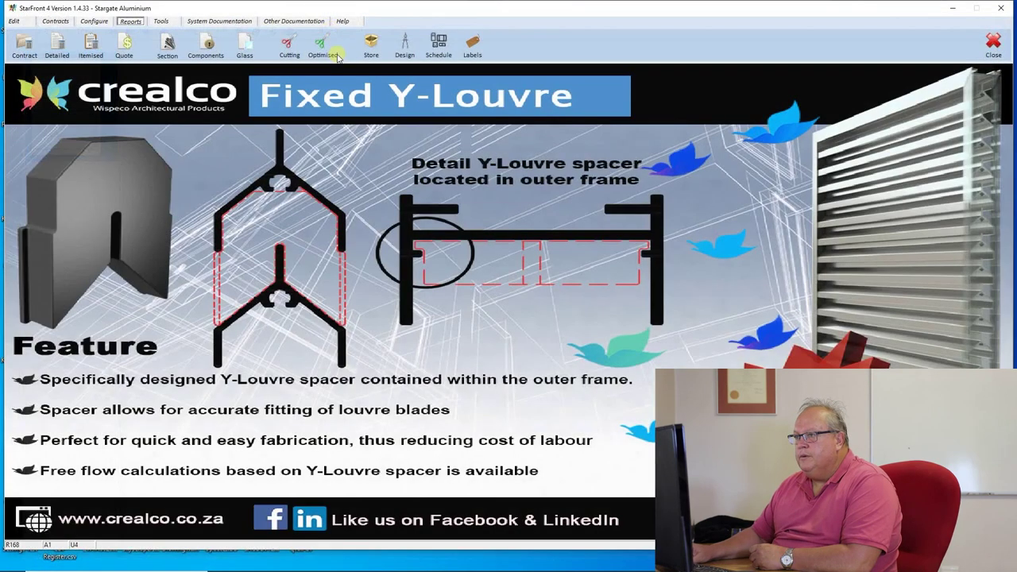
pyautogui.click(91, 45)
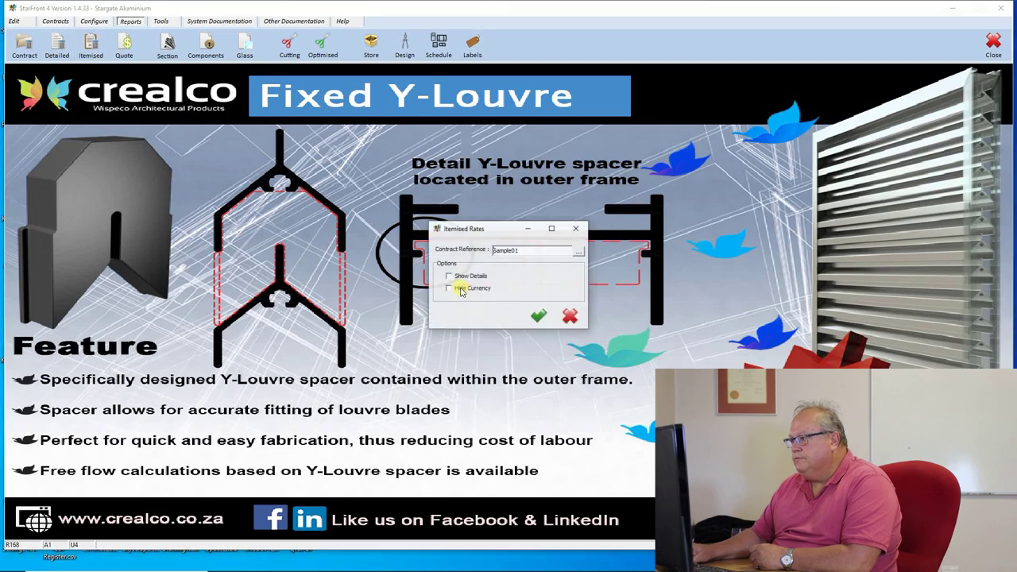
pyautogui.click(539, 315)
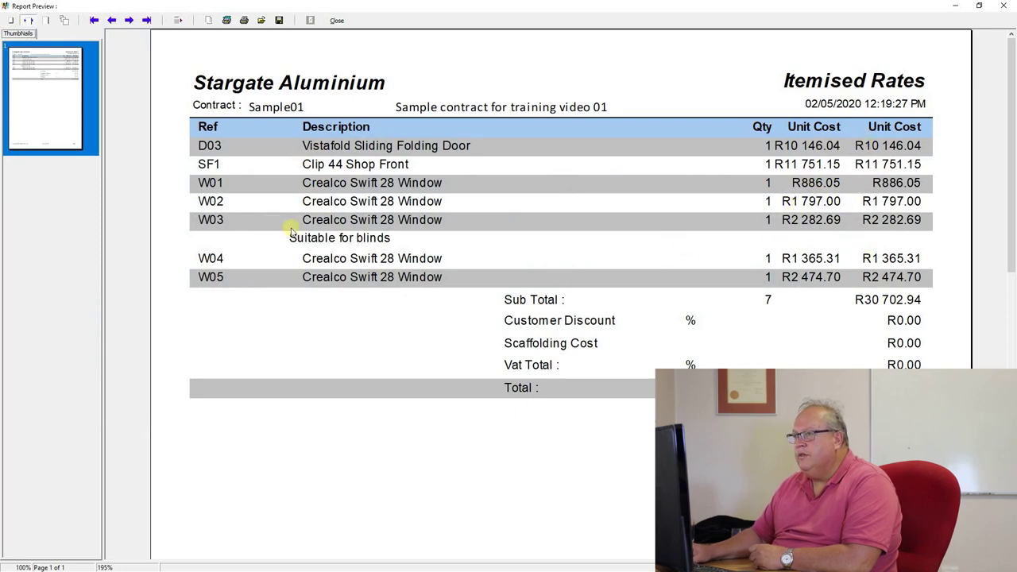
# Export the Itemised Rates report as an Excel (*.XLS) file named Itemised, then close the preview.
pyautogui.click(280, 20)
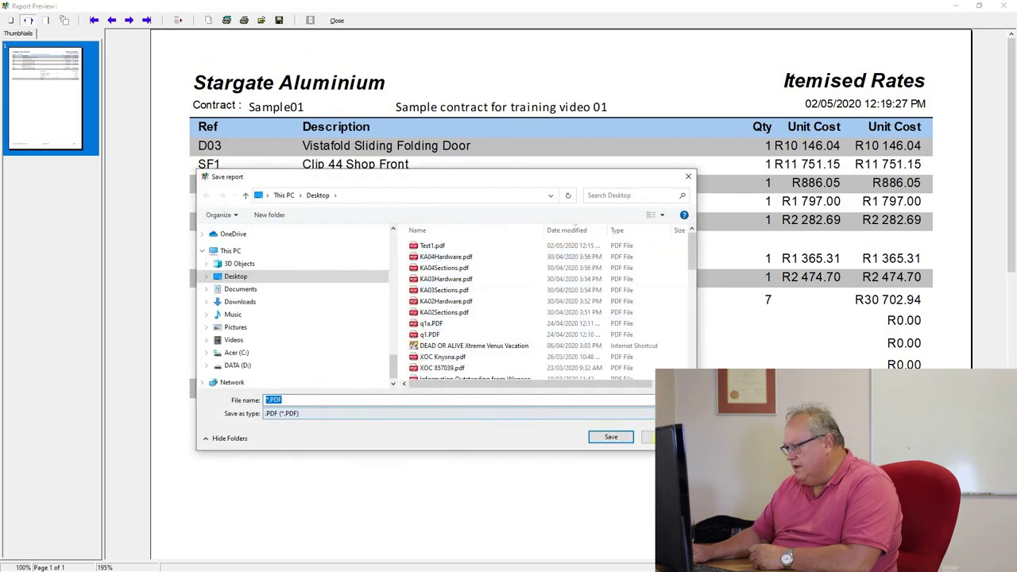
pyautogui.click(445, 413)
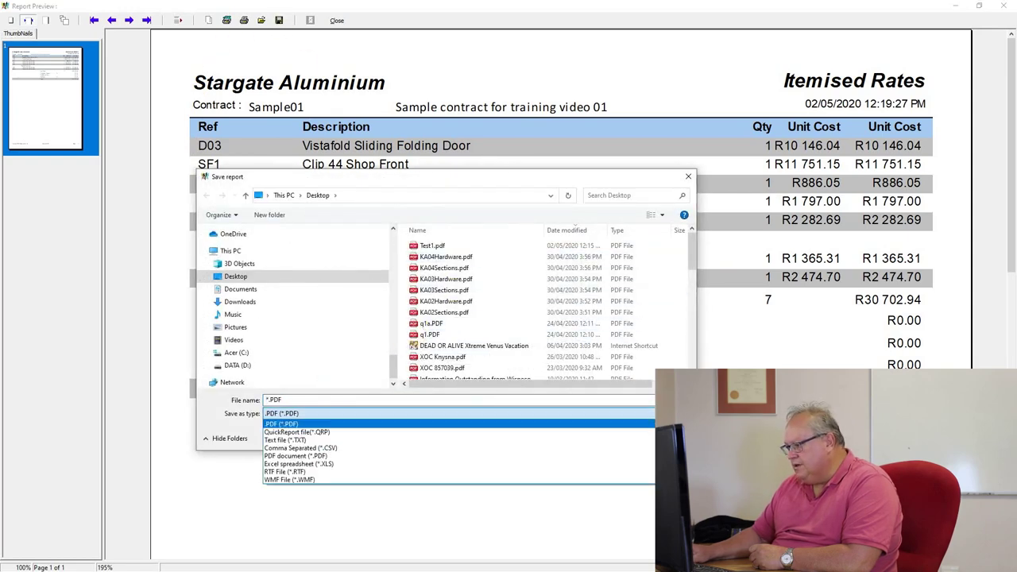
pyautogui.click(359, 463)
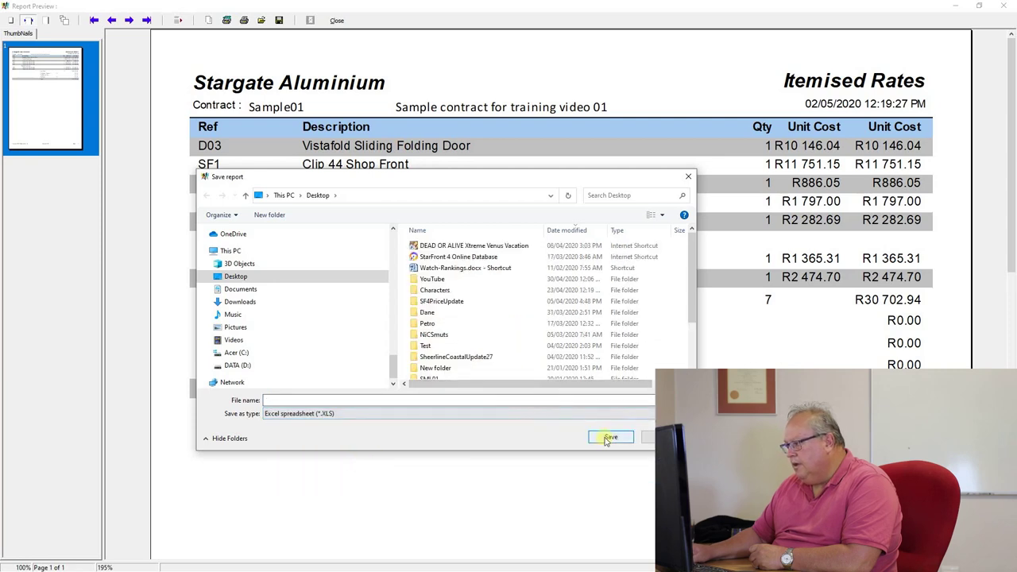
pyautogui.click(365, 400)
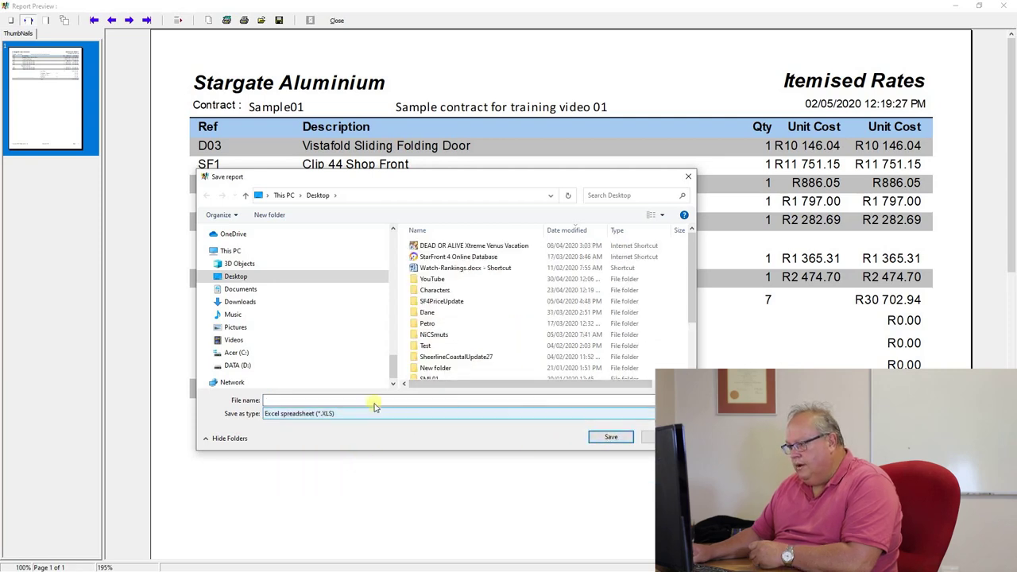
pyautogui.write('Itemised')
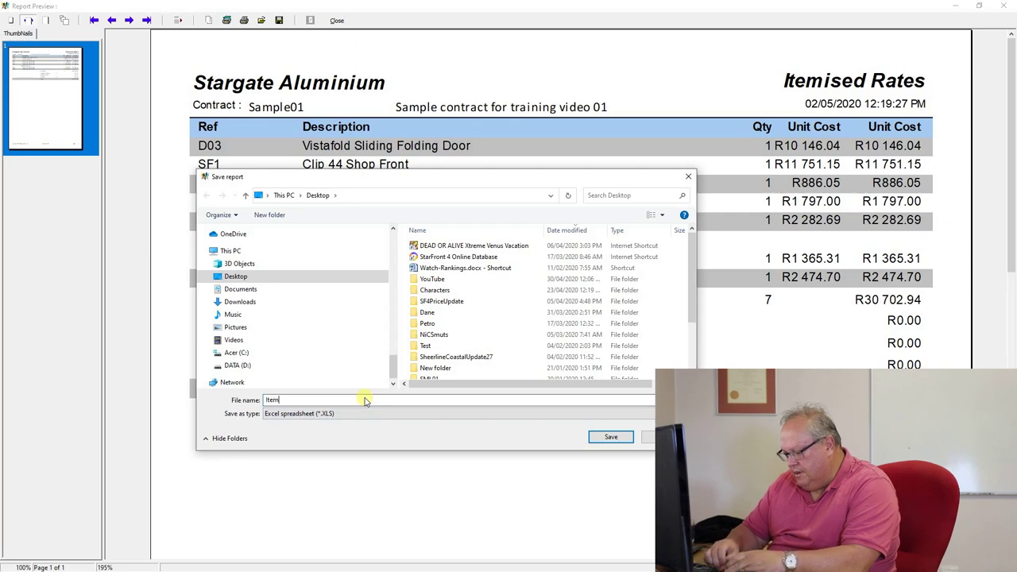
pyautogui.press('Return')
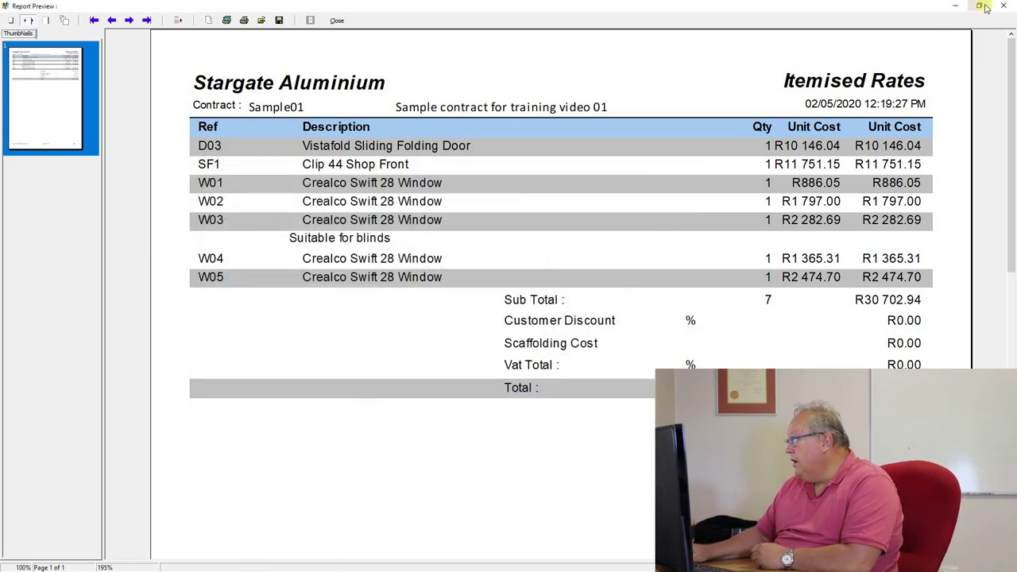
pyautogui.click(333, 21)
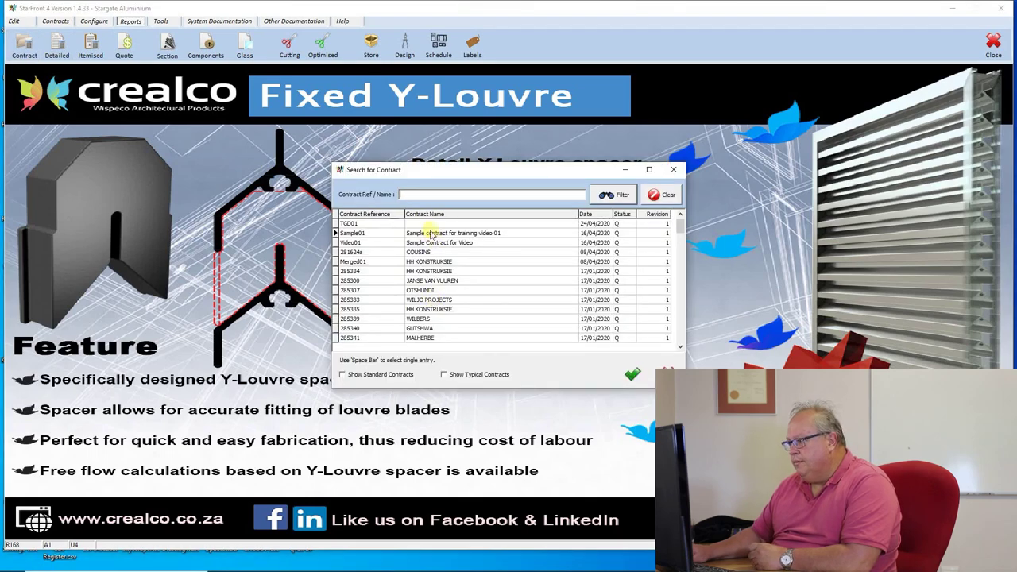
# Save Sample01's Contract Costing report as a QuickReport (*.QRP) file named Cost1.
pyautogui.doubleClick(430, 232)
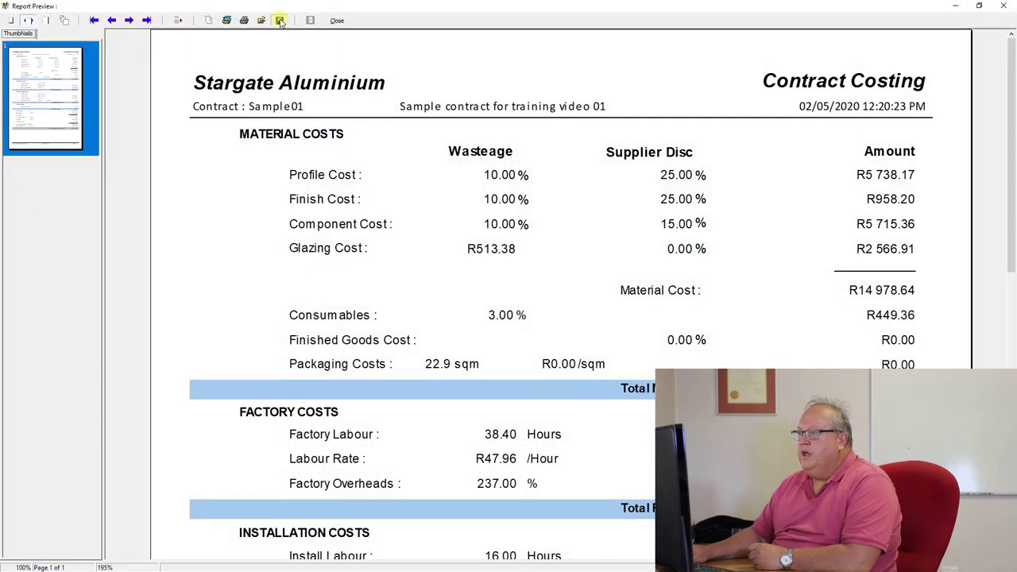
pyautogui.click(280, 20)
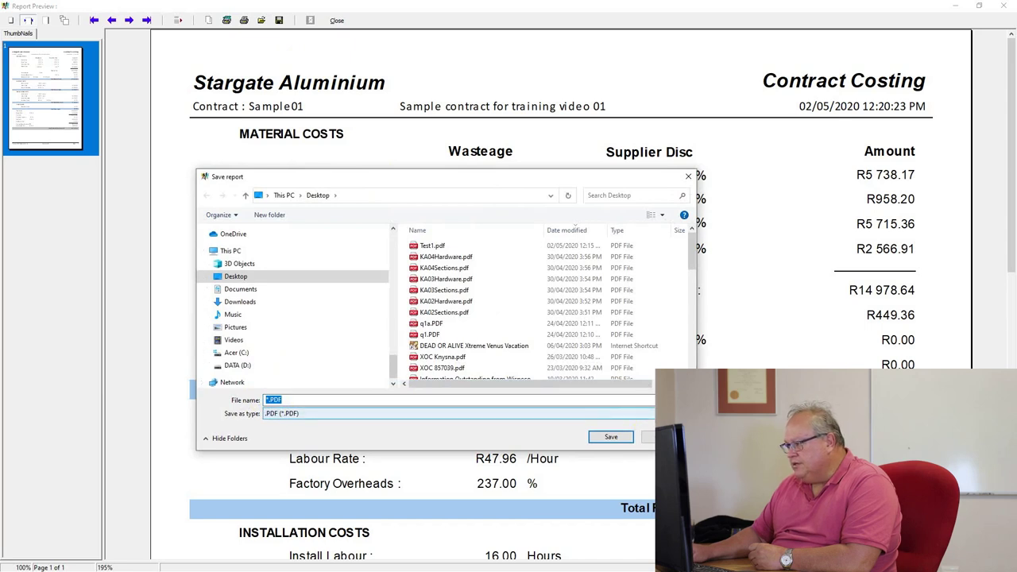
pyautogui.click(322, 413)
pyautogui.click(288, 435)
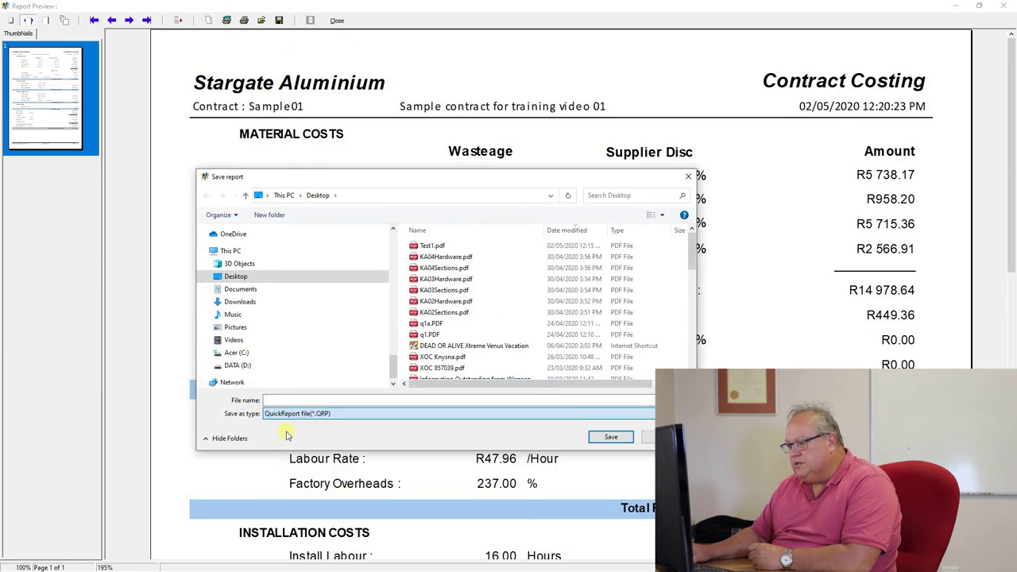
pyautogui.click(290, 399)
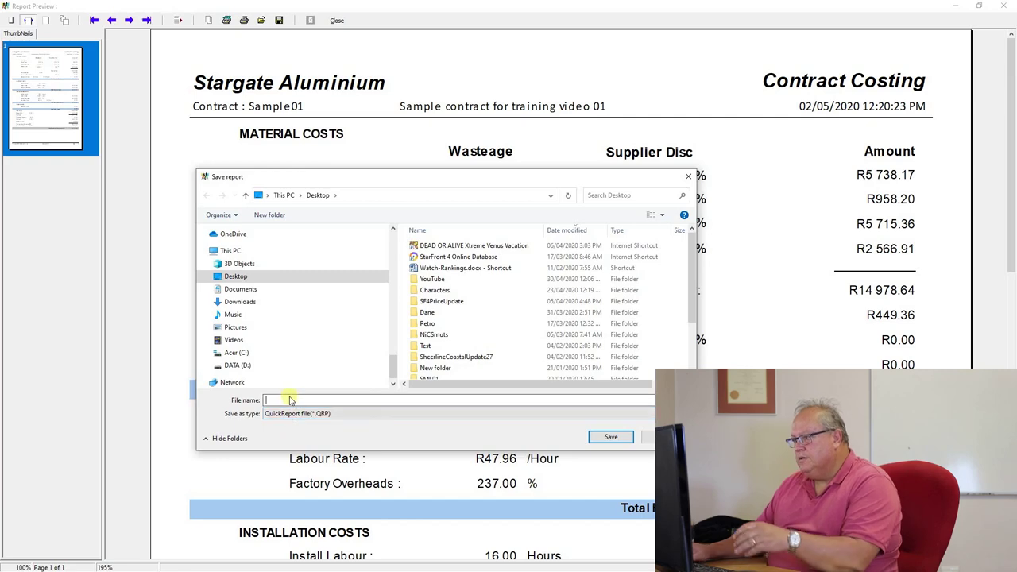
pyautogui.write('Cost1')
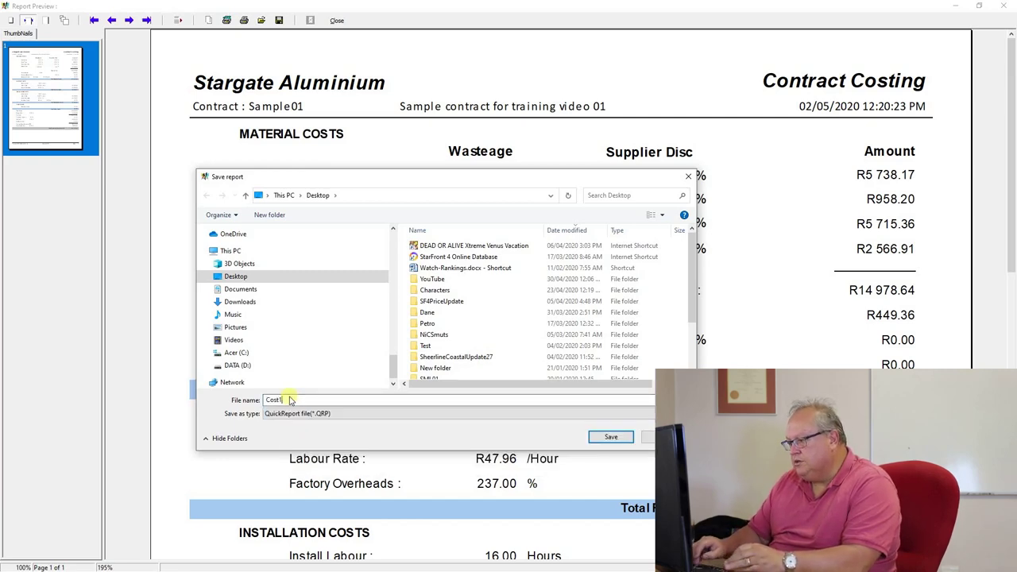
pyautogui.press('Return')
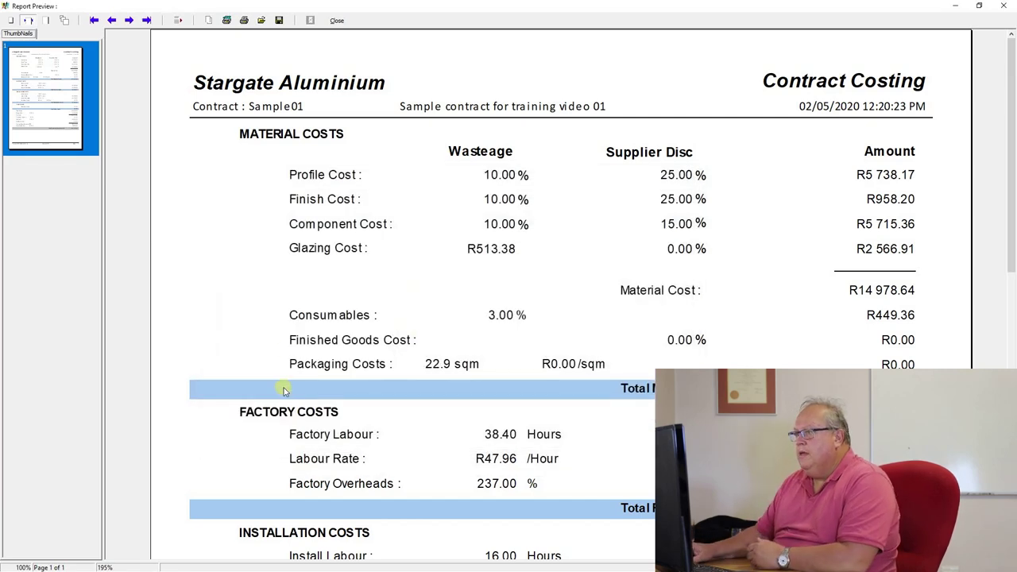
# Reload the saved Cost1.QRP report into the preview, then close the preview.
pyautogui.click(261, 21)
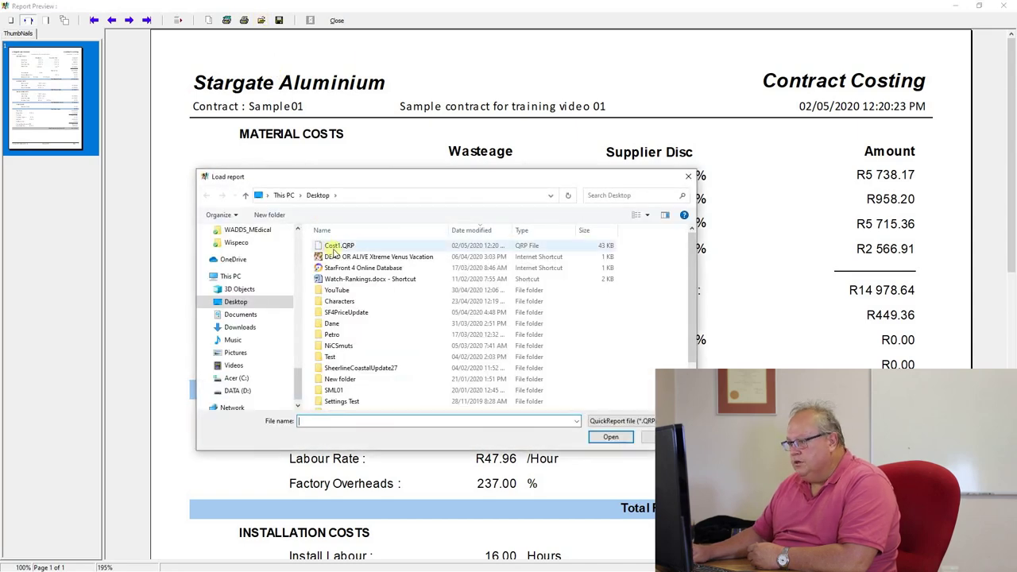
pyautogui.doubleClick(343, 247)
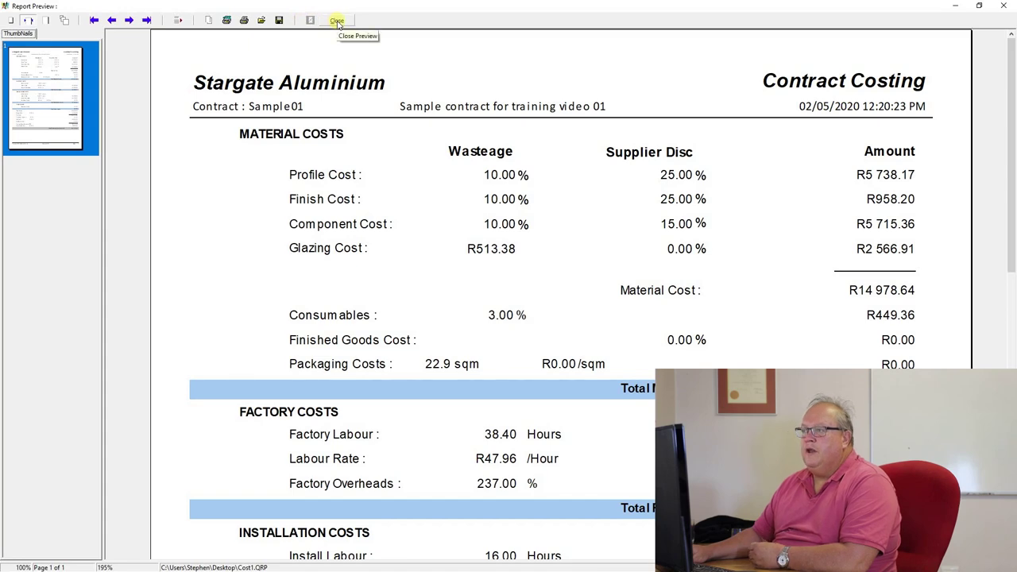
pyautogui.click(337, 21)
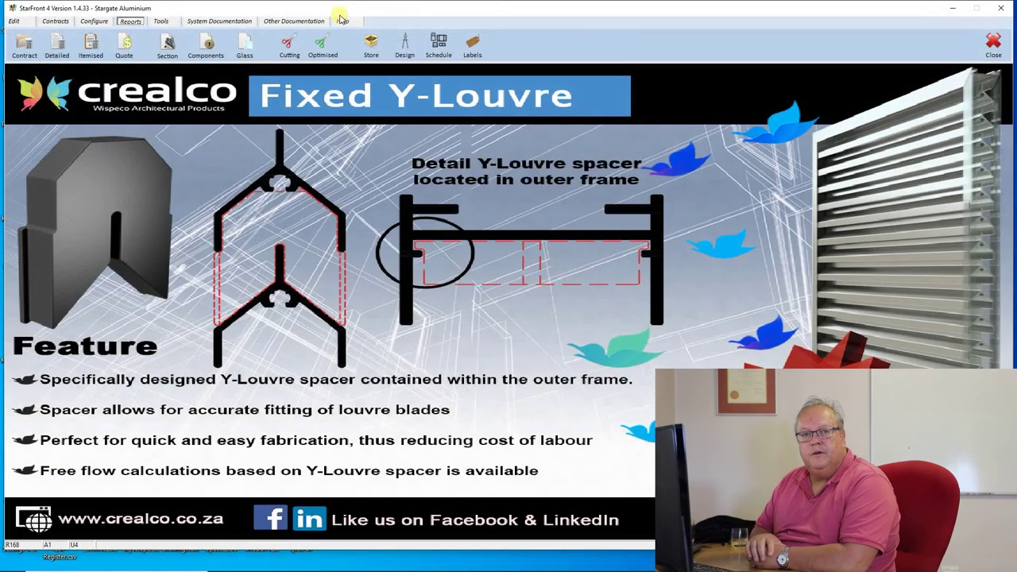